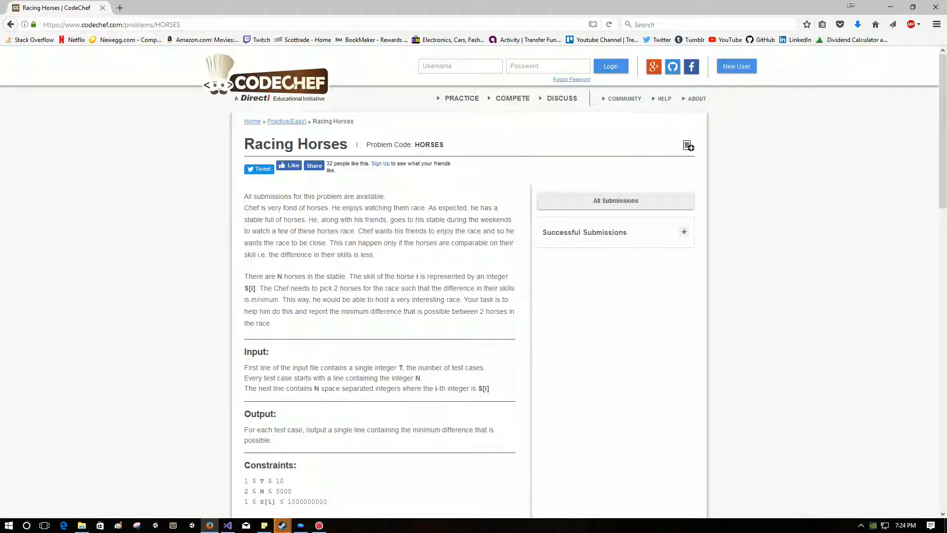
Step: Read the Racing Horses description, noting the required minimum skill difference
left_click_drag(271, 323, 244, 208)
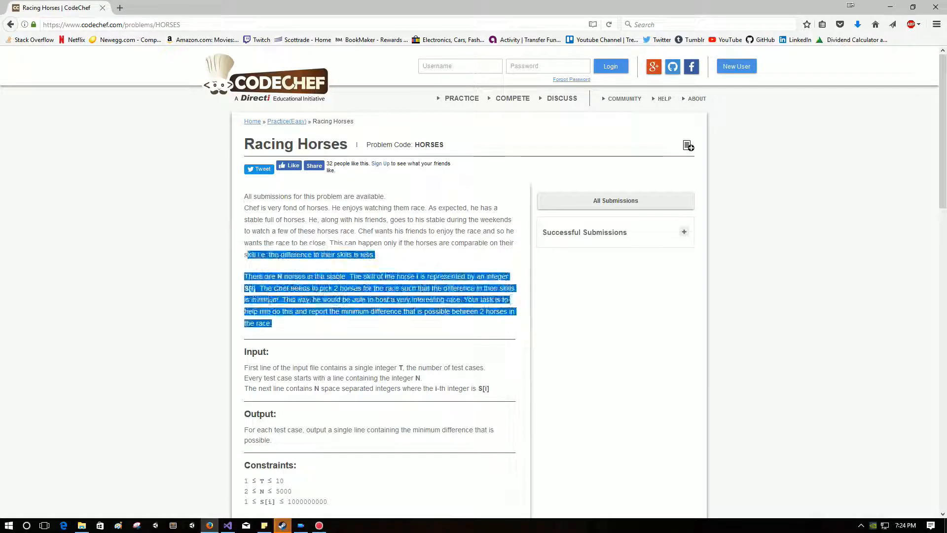
left_click(370, 333)
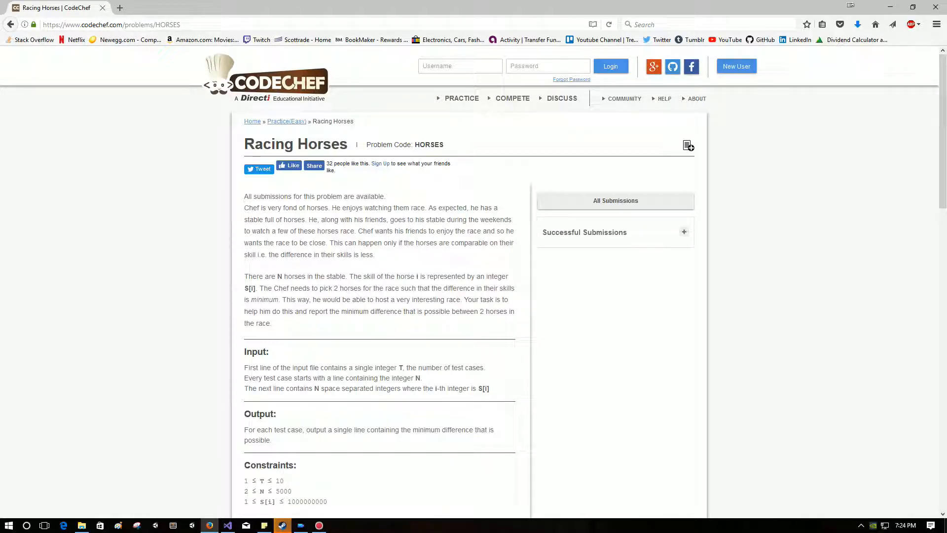
scroll(688, 146, "down", 3)
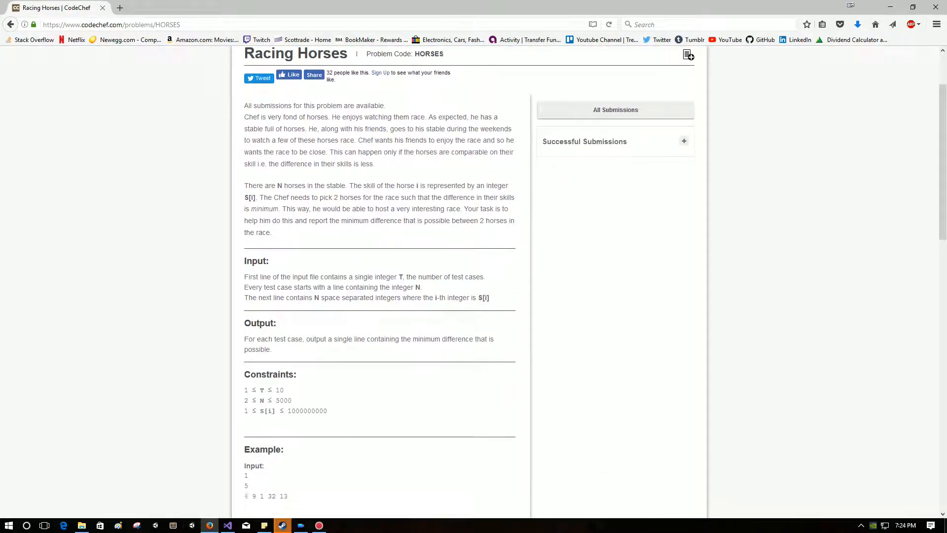
scroll(688, 146, "down", 2)
left_click_drag(340, 199, 401, 199)
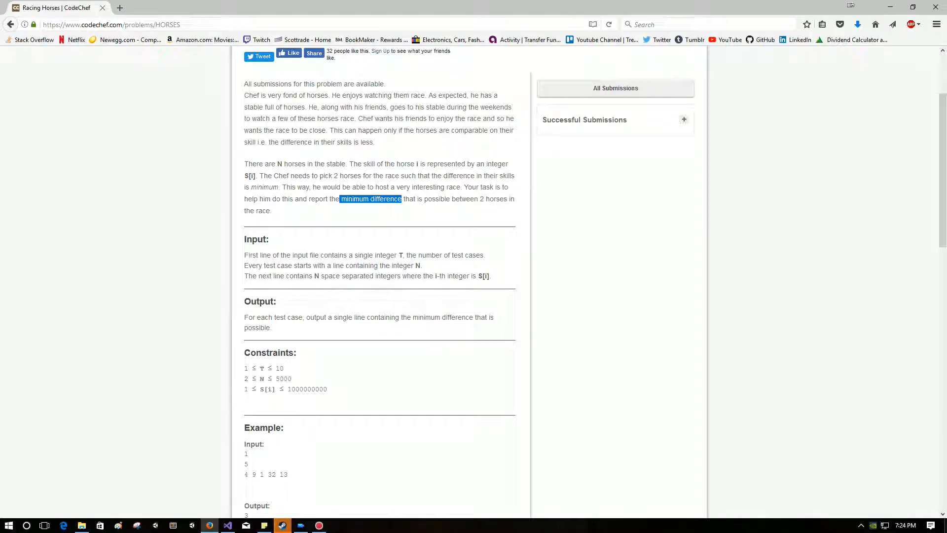
scroll(370, 296, "down", 3)
left_click_drag(328, 388, 443, 511)
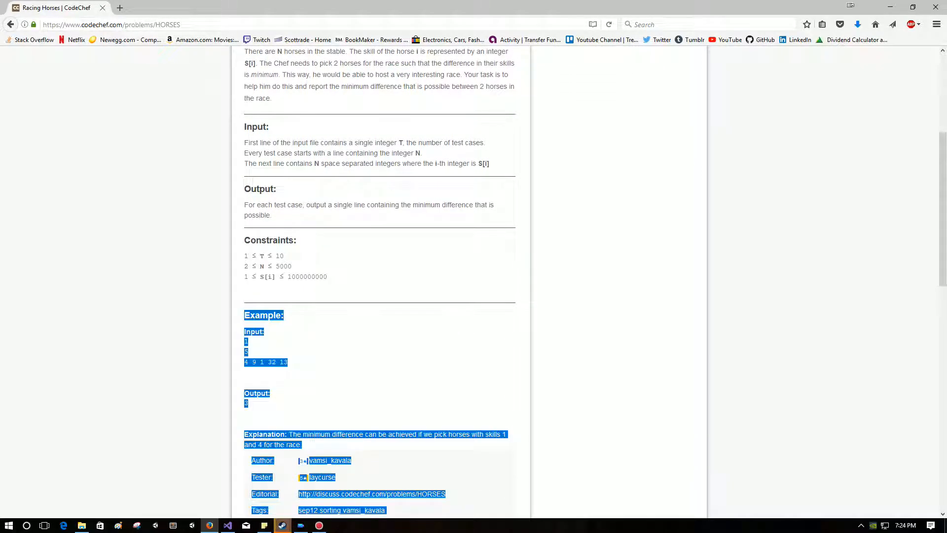
Step: Review the constraints and the sample input/output with its explanation
left_click_drag(245, 255, 327, 276)
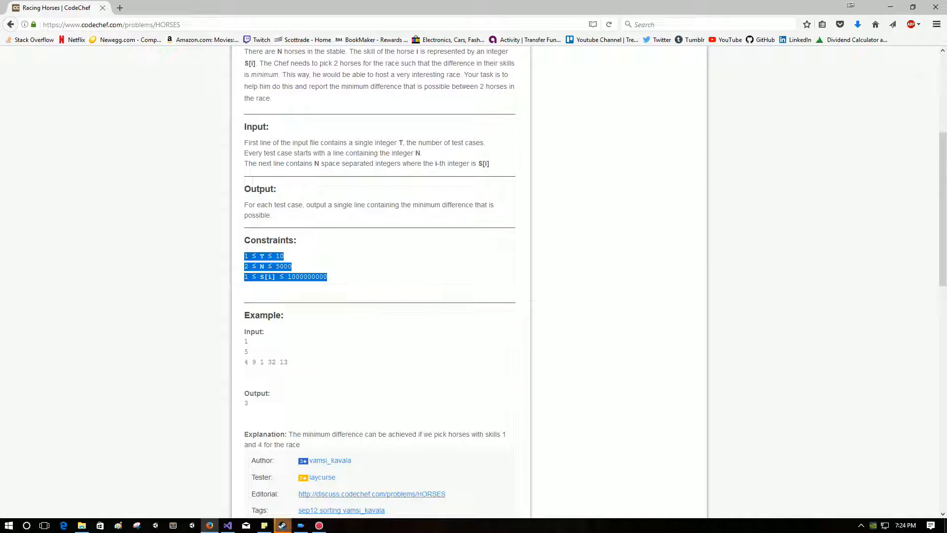
left_click_drag(245, 402, 444, 510)
mouse_move(245, 340)
left_mouse_down()
mouse_move(270, 392)
mouse_move(444, 511)
left_mouse_up()
left_click(370, 370)
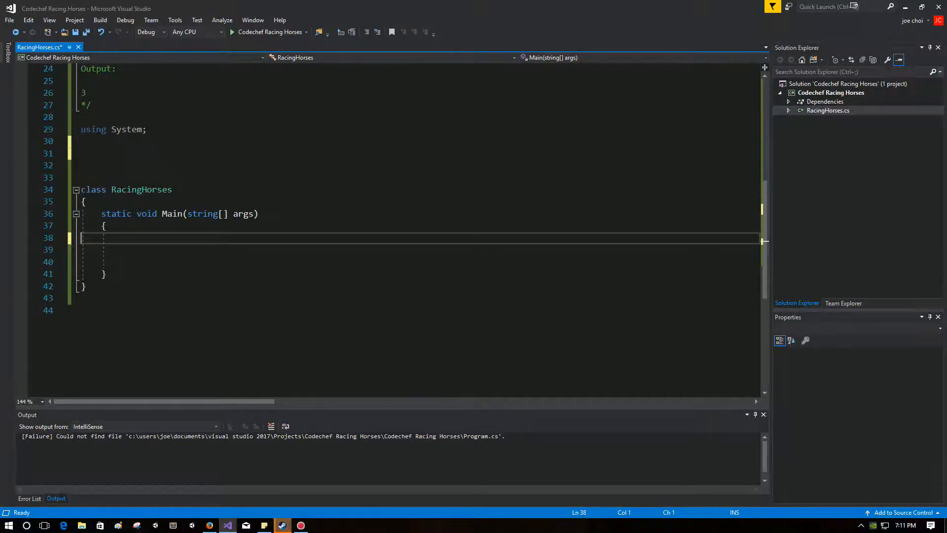
Step: Add int numOfTests = int.Parse(Console.ReadLine()); as the first statement in Main
key("Tab")
type("int numO")
type("fTest =")
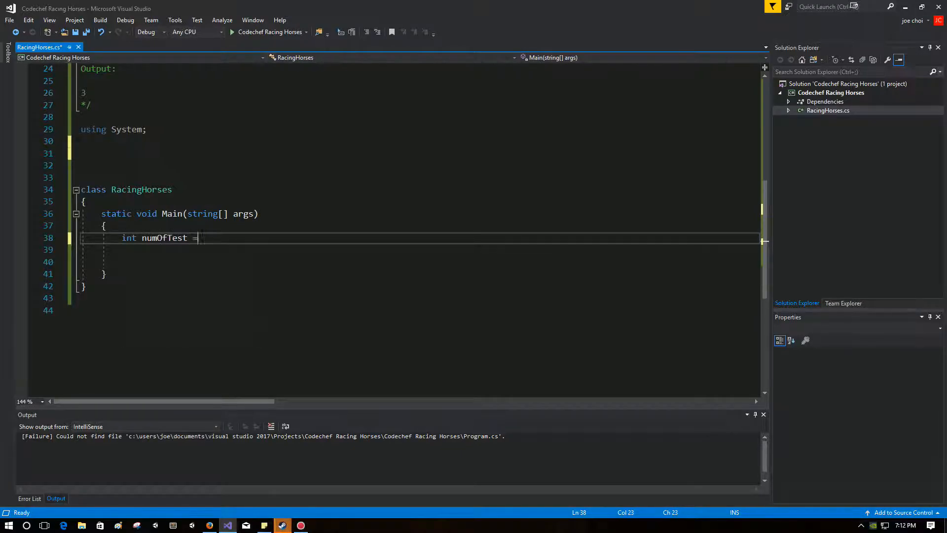
key("BackSpace")
key("BackSpace")
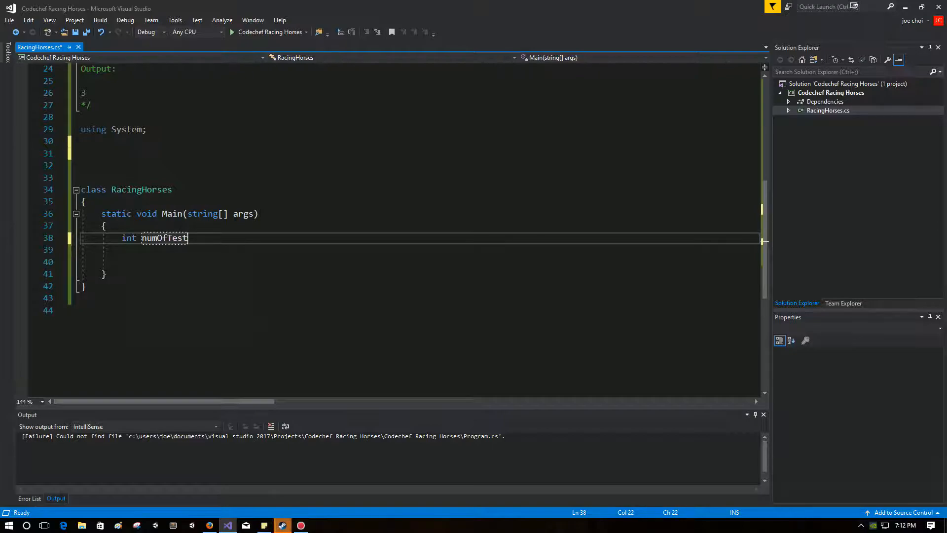
type("ts = int")
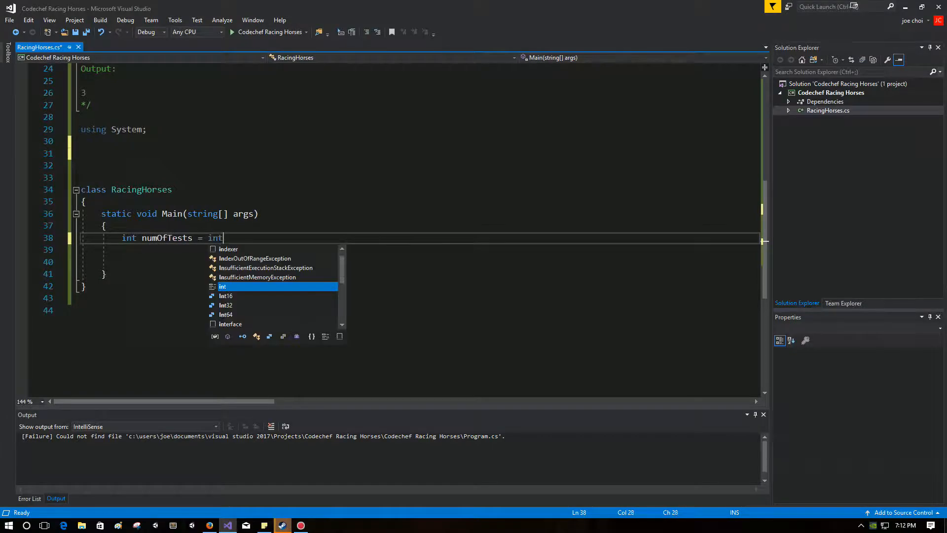
type(".Parse(C")
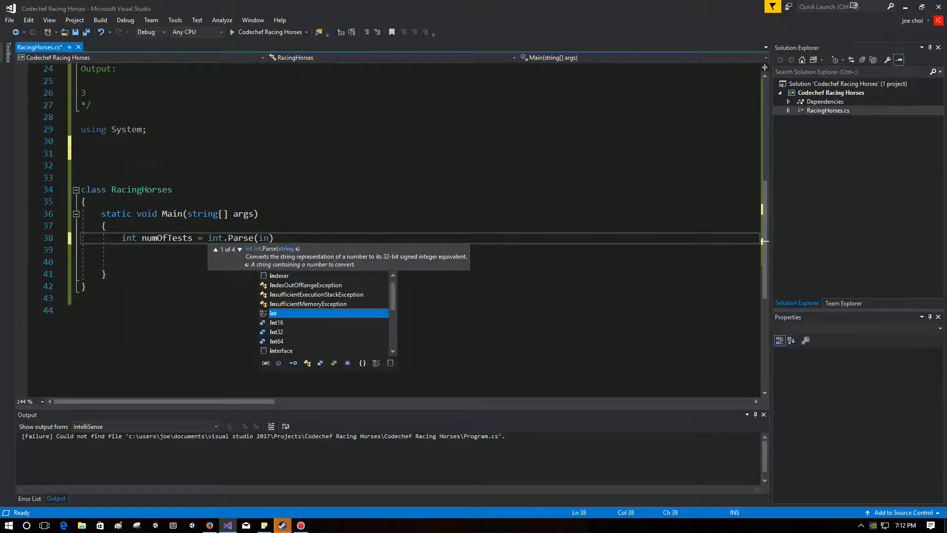
type("on")
type("sole")
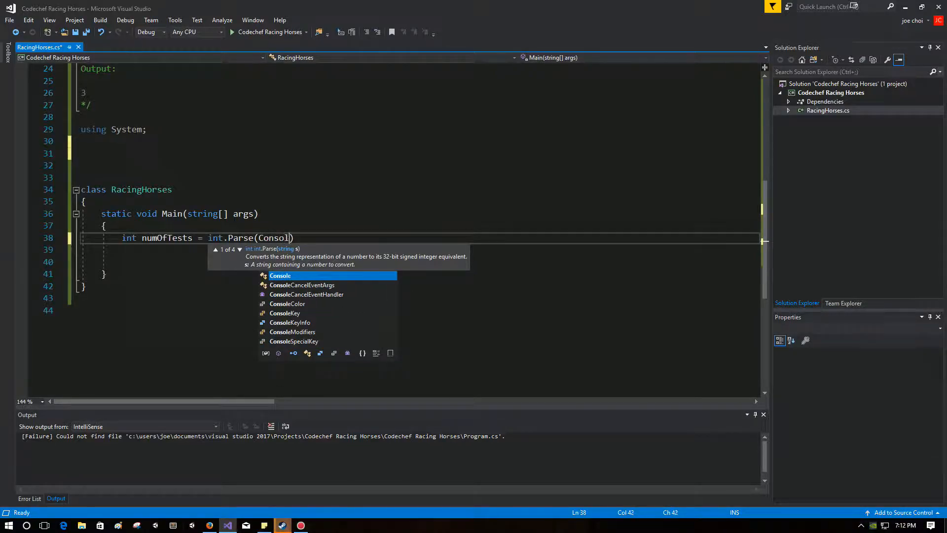
type(".readline")
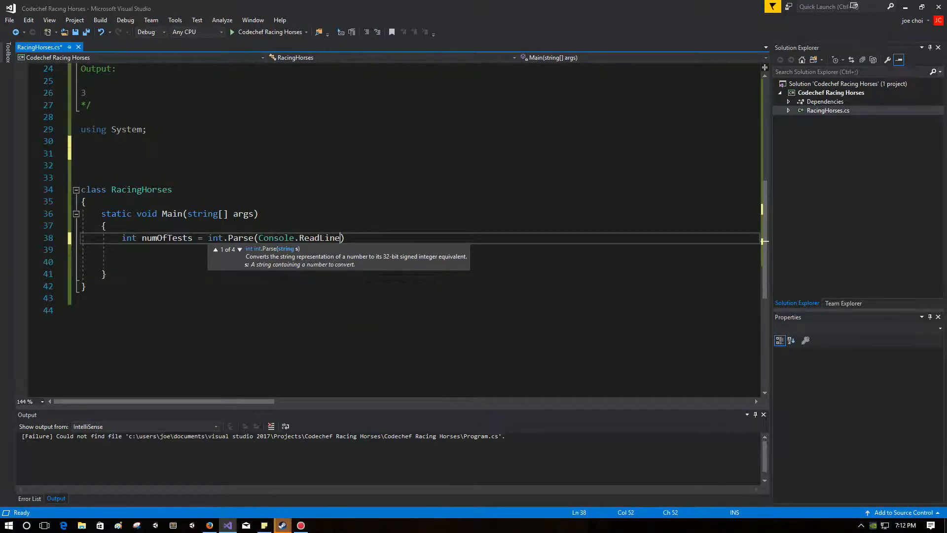
type("())")
key("Escape")
type(";")
key("Return")
key("Return")
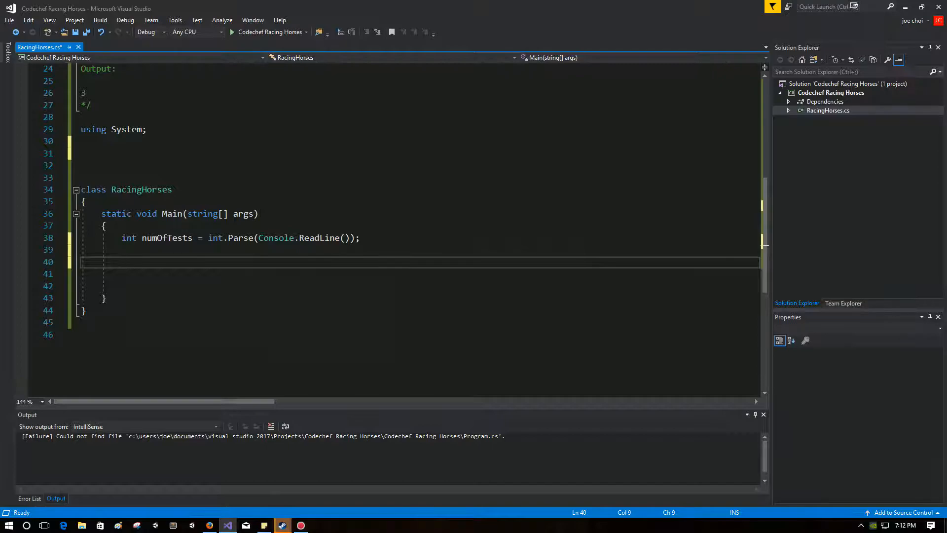
type("list<")
Step: Declare List<int> skillList = new List<int>(); below the test-count line
key("BackSpace")
key("BackSpace")
key("BackSpace")
type("List")
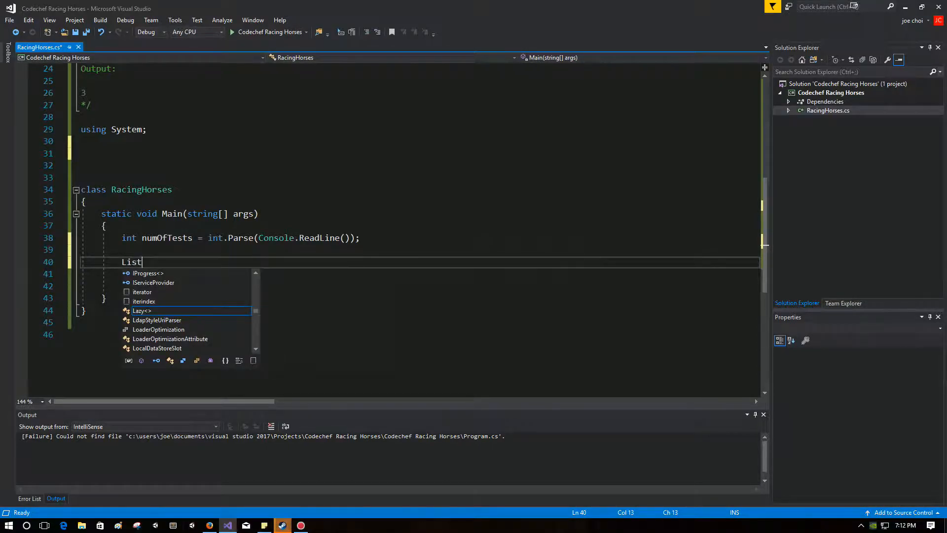
type("<int>")
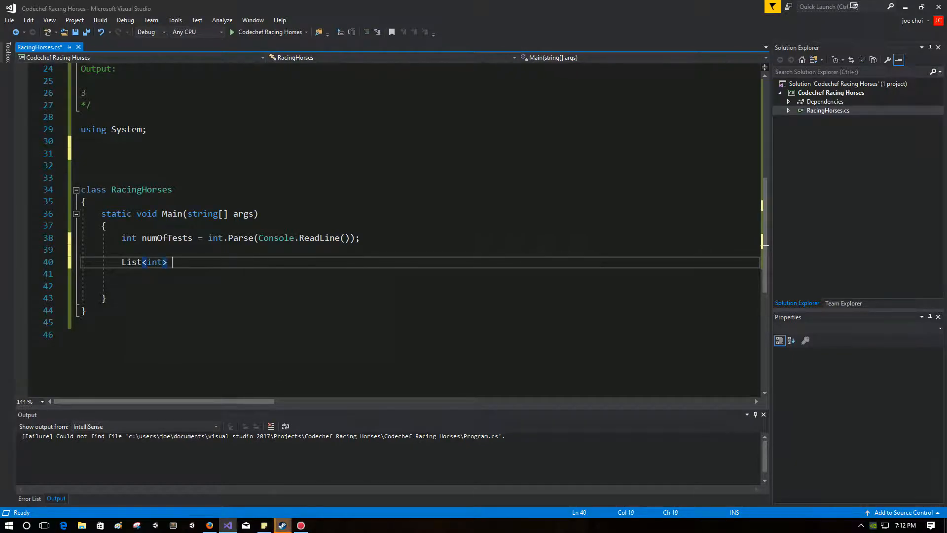
type("skillList")
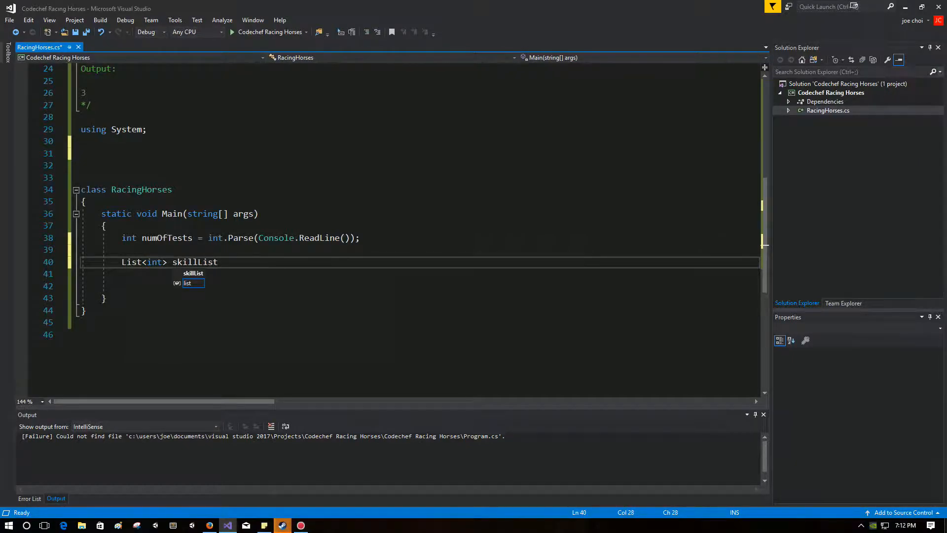
type(" = n")
type("ew List<.>")
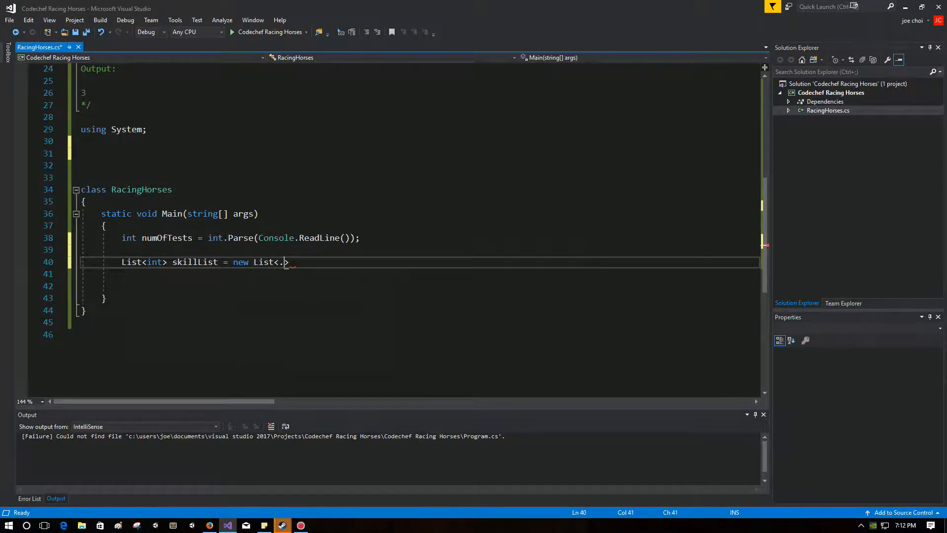
key("BackSpace")
type("int>")
type("()l;")
key("Return")
key("Return")
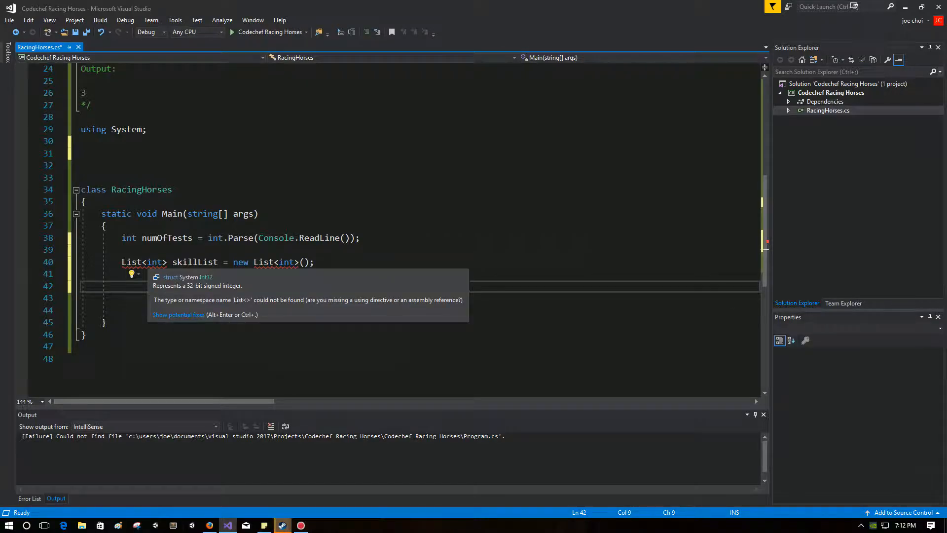
Step: Add using System.Collections.Generic; under using System so List resolves
left_click(126, 142)
type("using ")
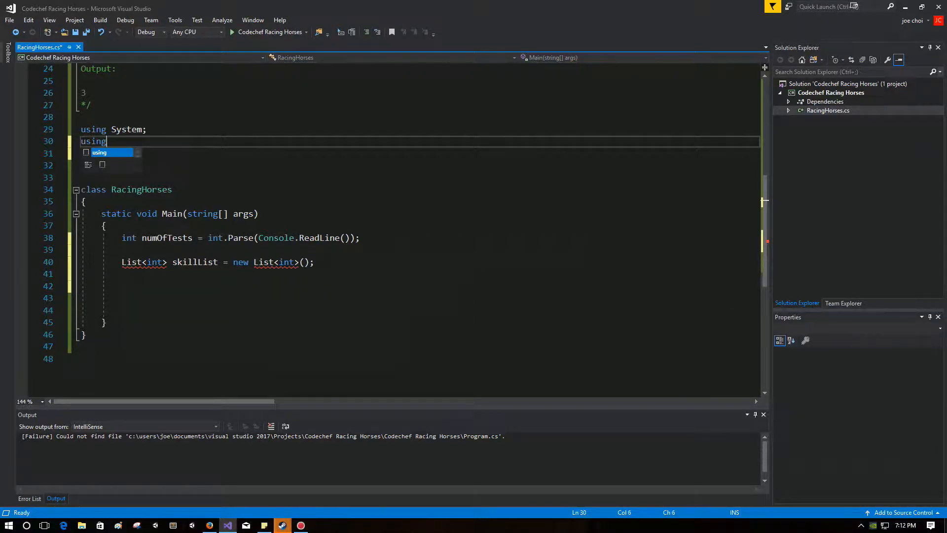
type("System.")
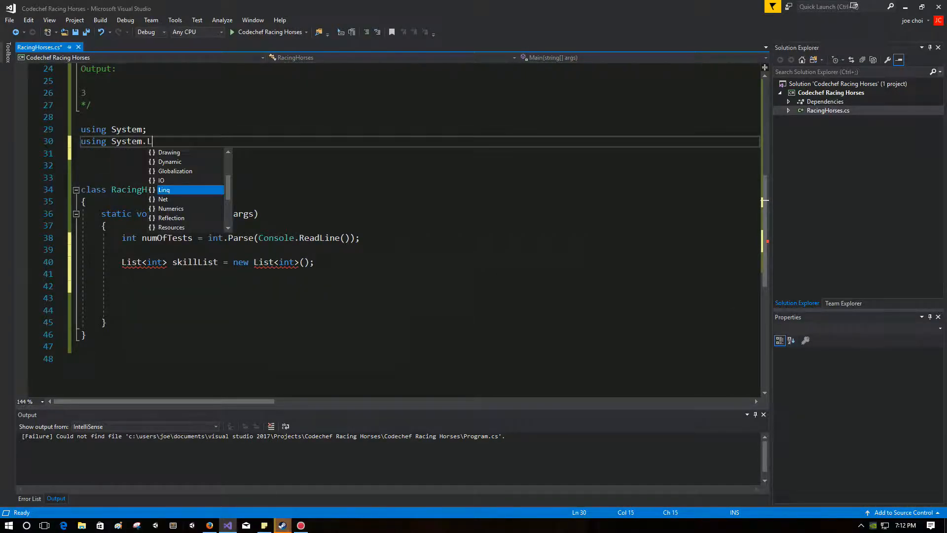
type("Li")
key("BackSpace")
key("BackSpace")
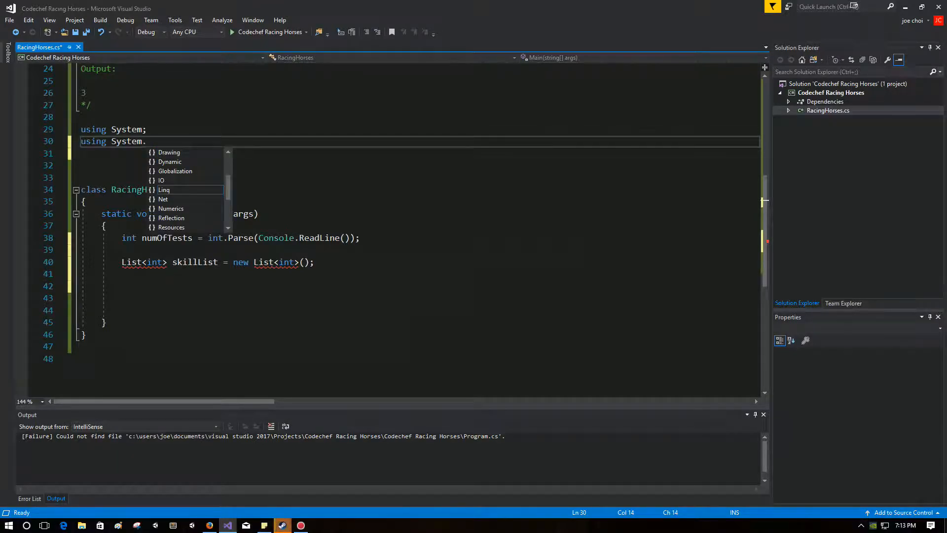
type("Collections.ge")
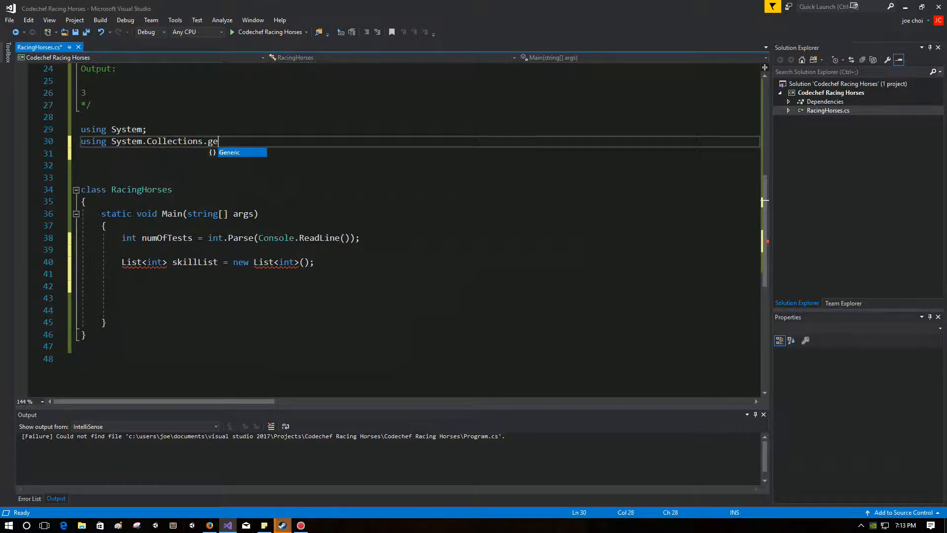
key("Tab")
type(";")
left_click(296, 286)
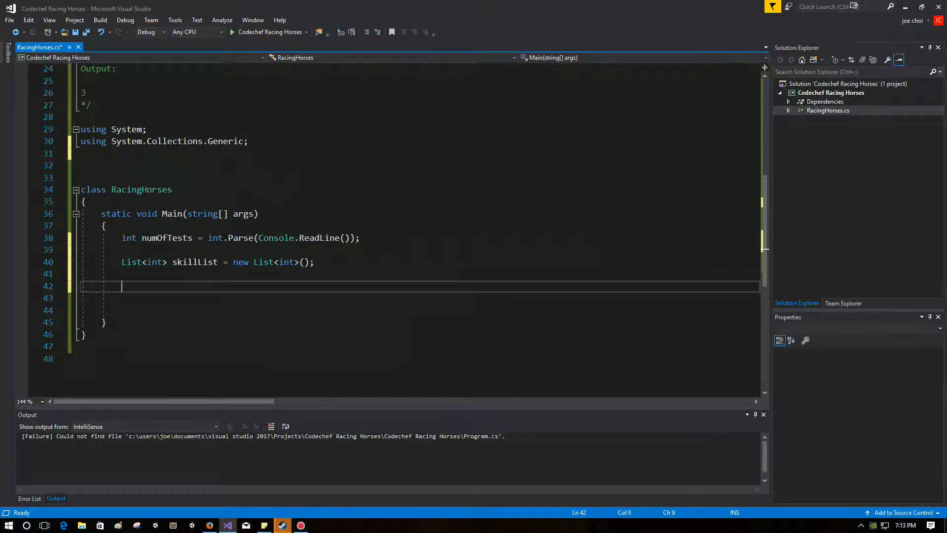
type("List<")
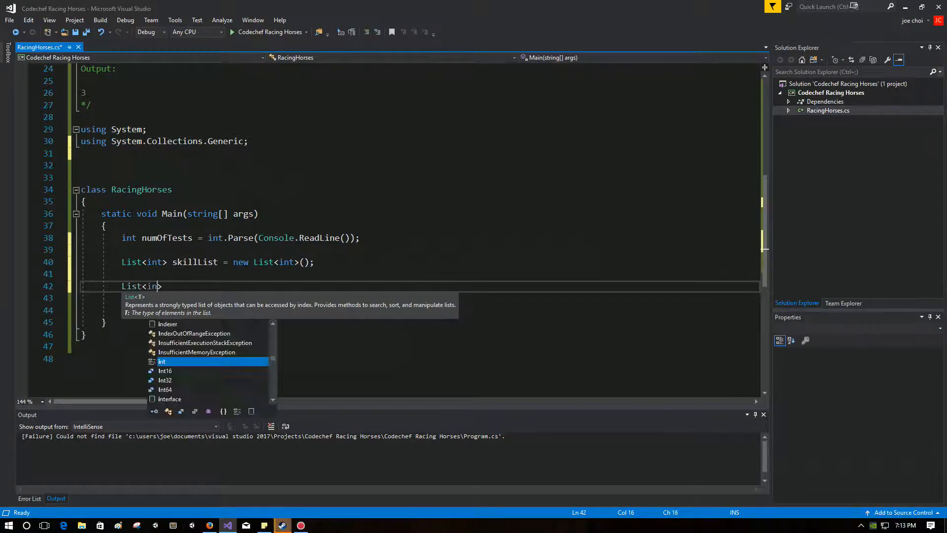
type("int>")
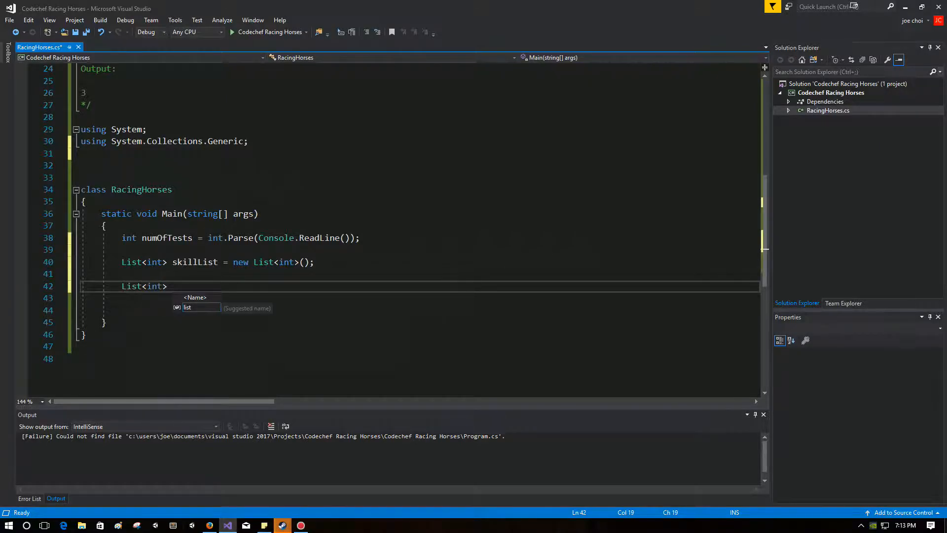
type(" differences")
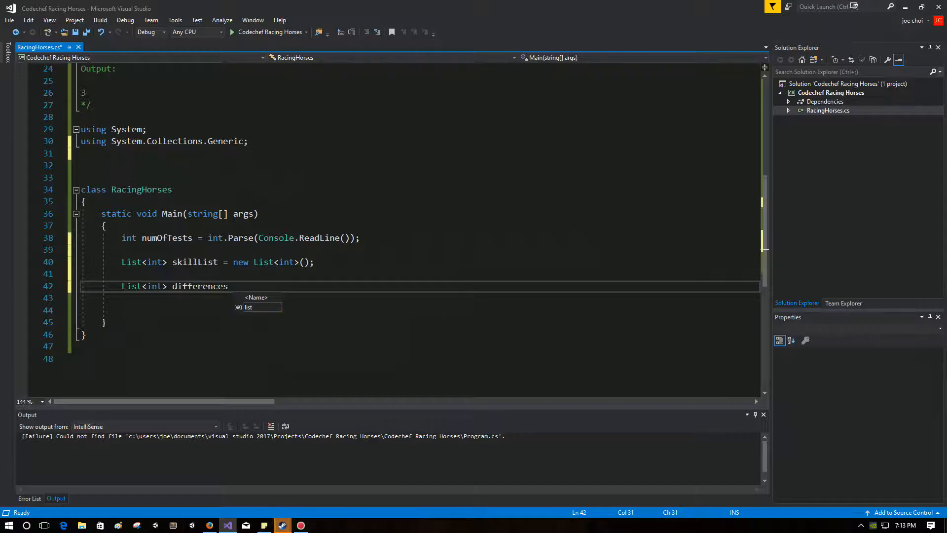
type(" = new List")
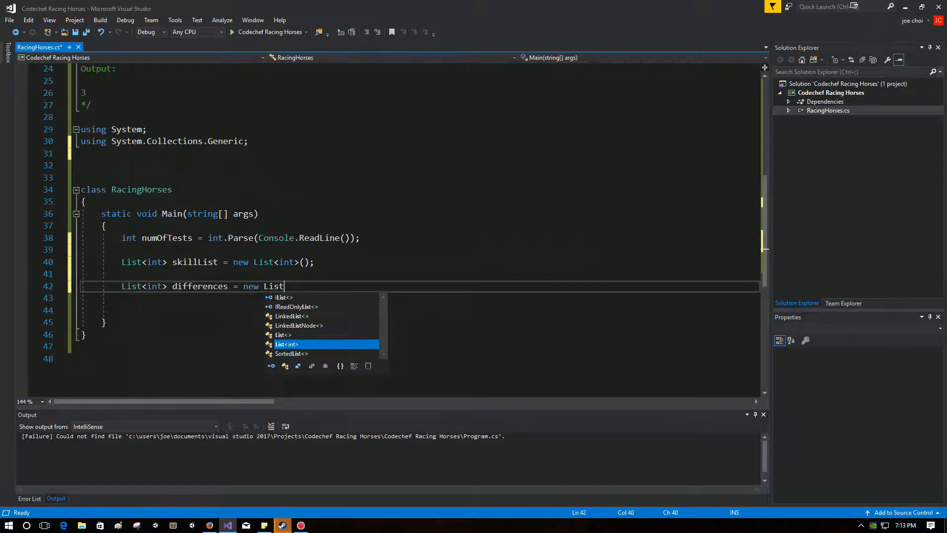
type("<int>")
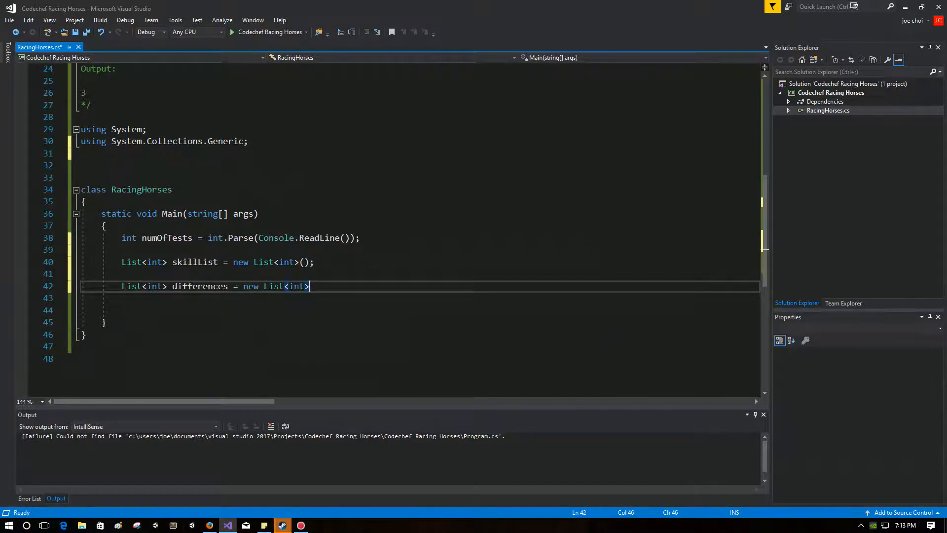
type("();")
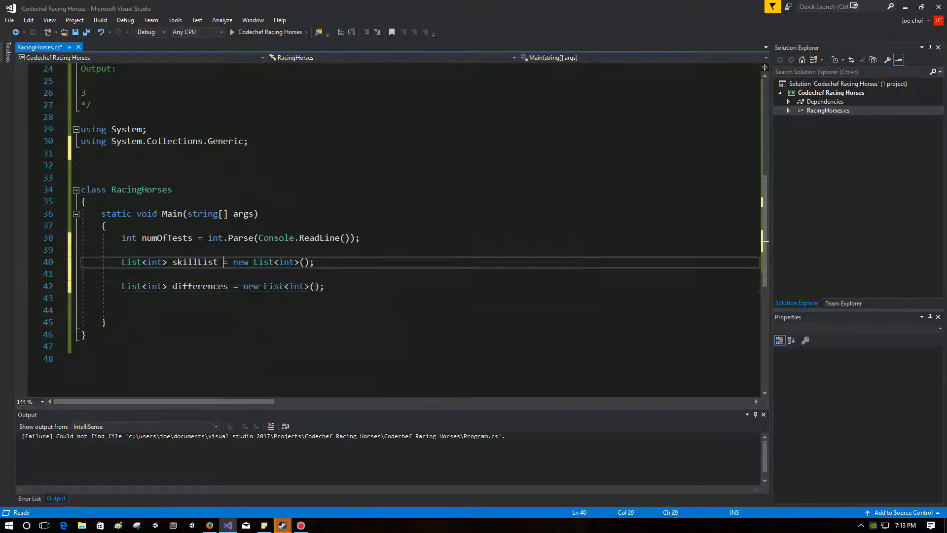
Step: Declare List<int> differences = new List<int>(); below skillList with blank lines after it
double_click(193, 262)
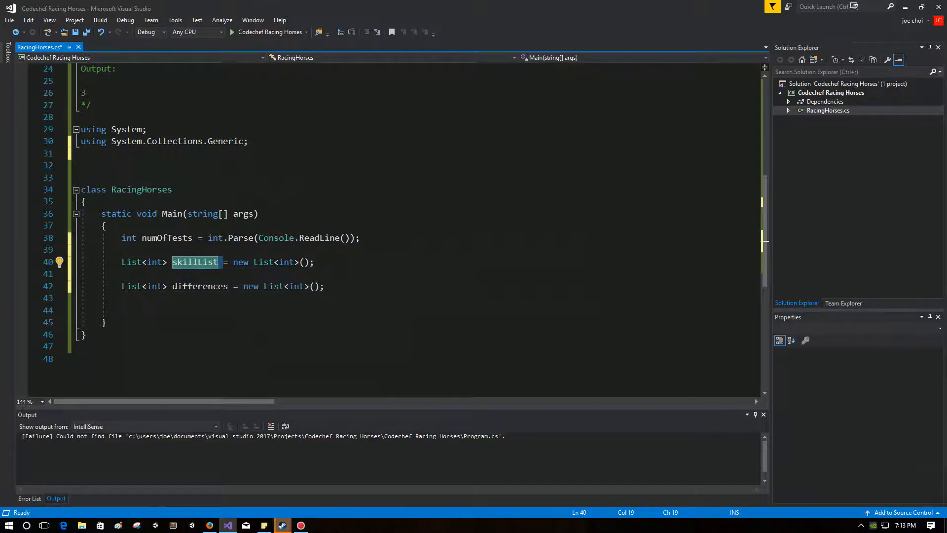
left_click(414, 287)
key("Return")
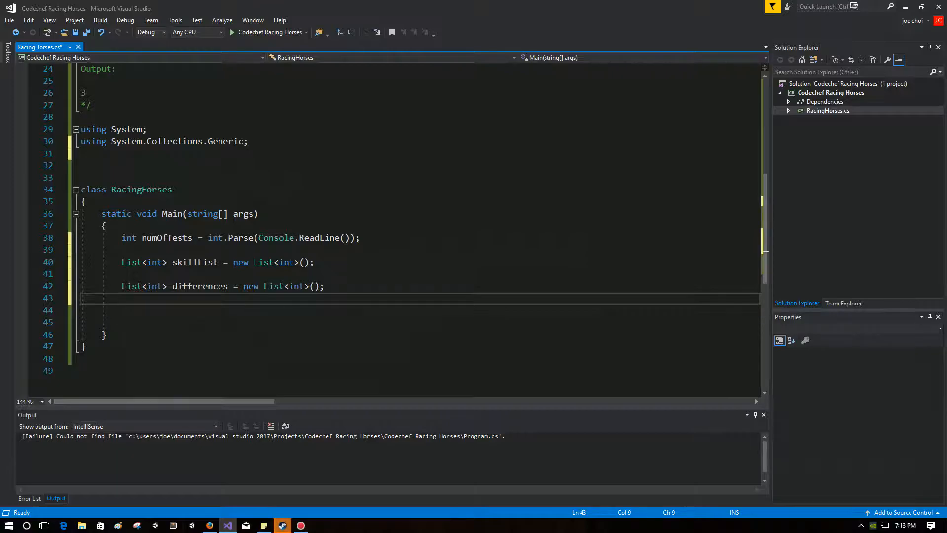
key("Return")
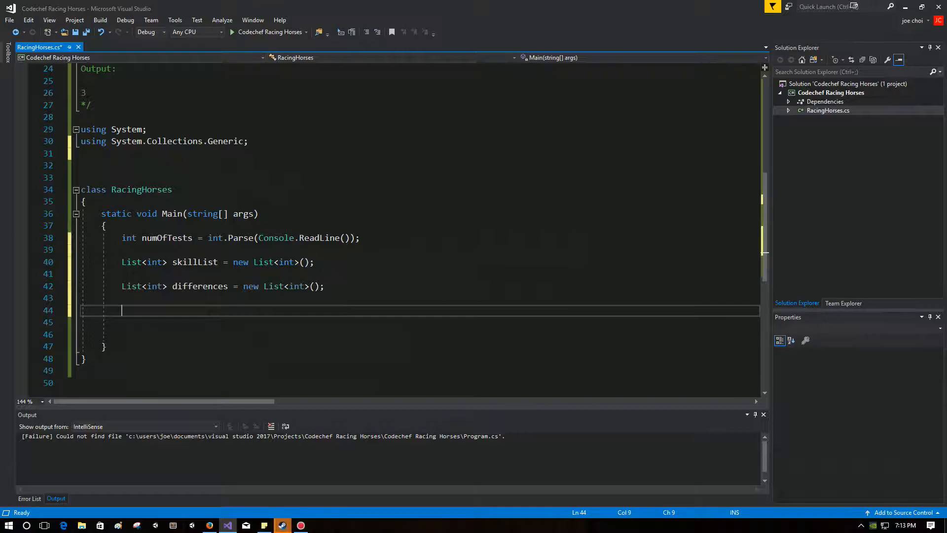
type("fopr")
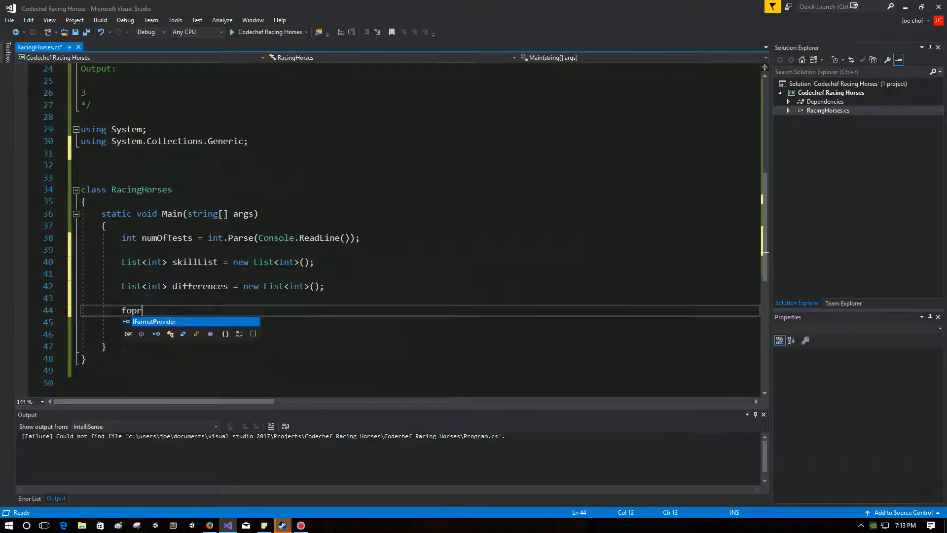
type("(int")
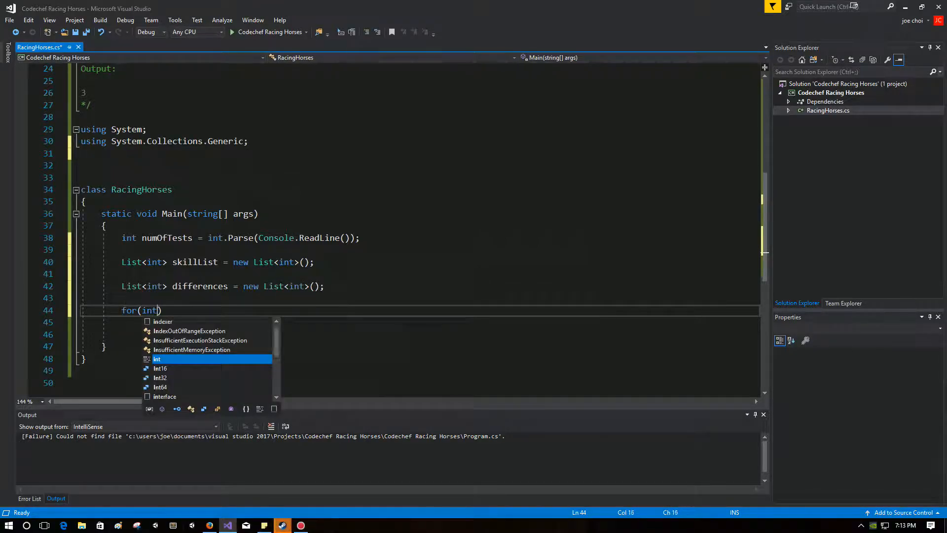
type(" i = object")
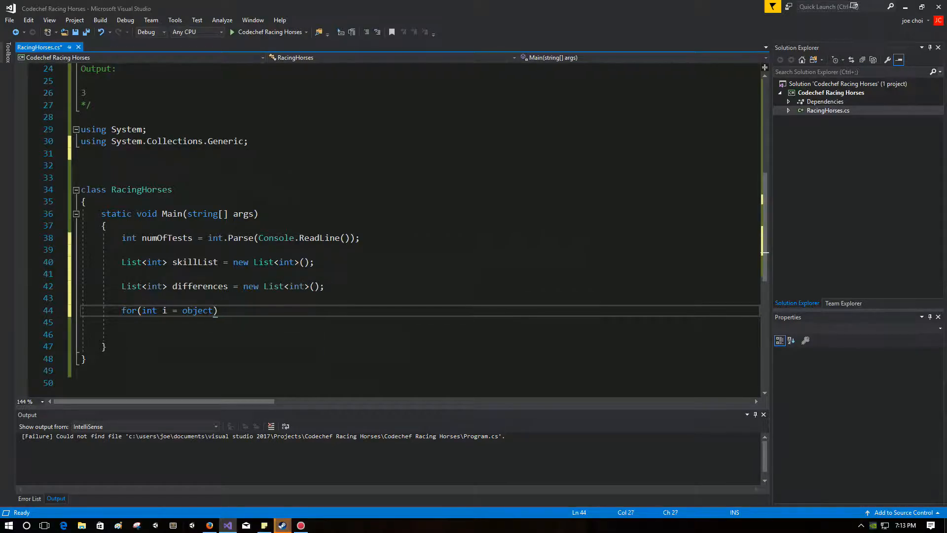
Step: Write for(int i = 0; i < numOfTests; i++) with an empty braced body
key("BackSpace")
key("BackSpace")
key("BackSpace")
key("BackSpace")
key("BackSpace")
type("0;")
type(" <")
key("BackSpace")
type("i <>")
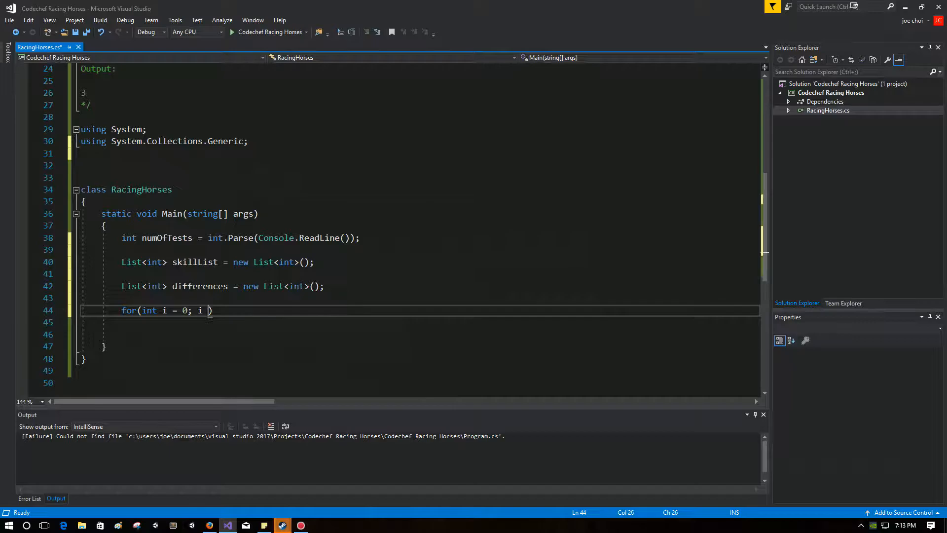
key("BackSpace")
key("BackSpace")
type("numOf")
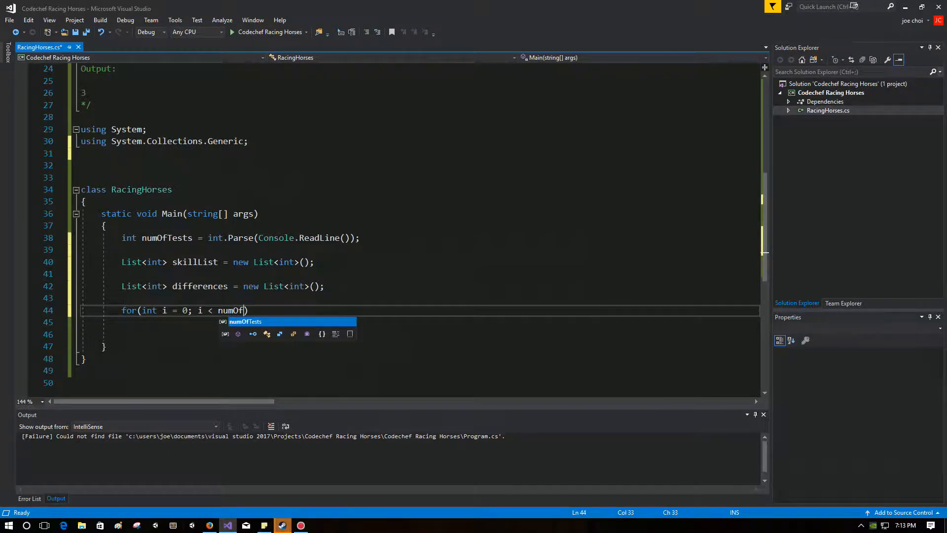
key("Tab")
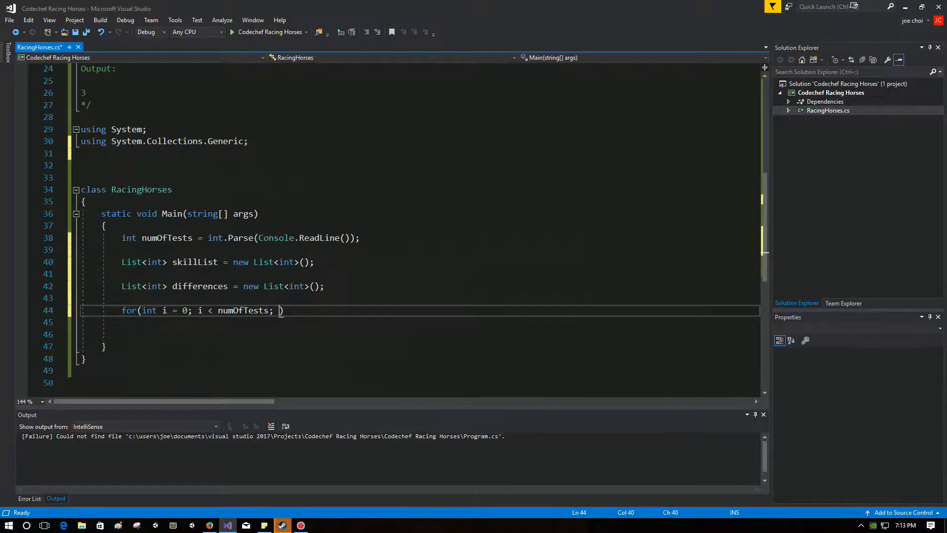
type("; i++")
key("End")
key("Return")
type("{")
Step: Inside the loop add int numOfHorses = int.Parse(Console.ReadLine());
key("Return")
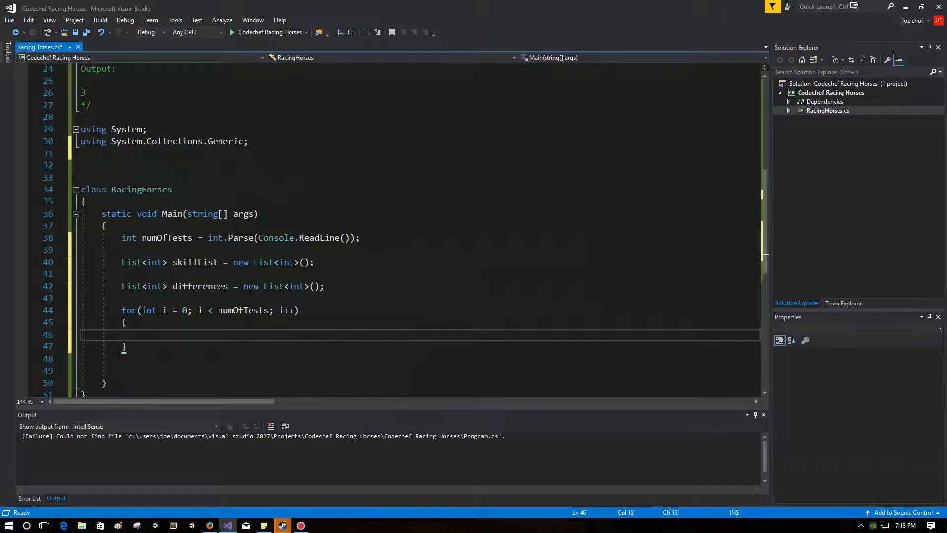
scroll(406, 260, "down", 1)
type("int ")
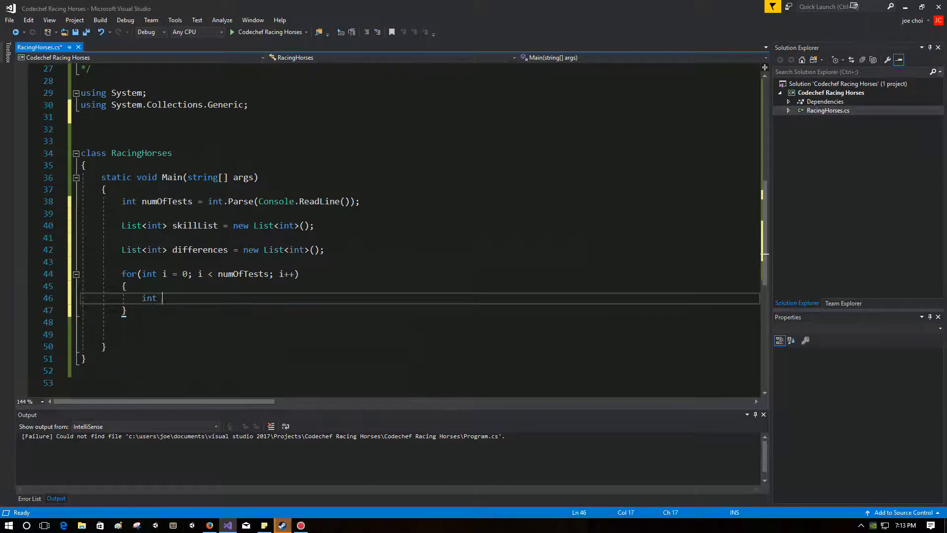
type("nuym")
key("BackSpace")
key("BackSpace")
type("m")
type("OfHorses = ")
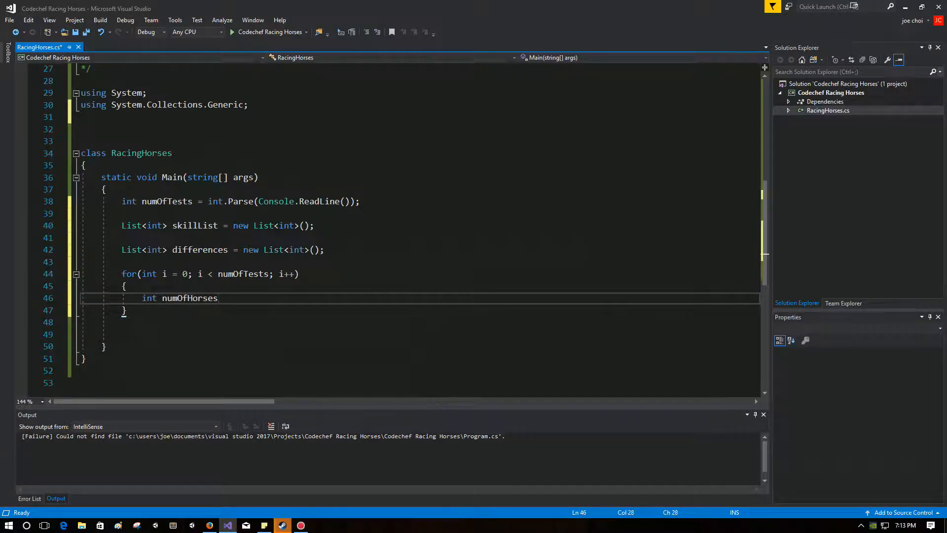
type("int.")
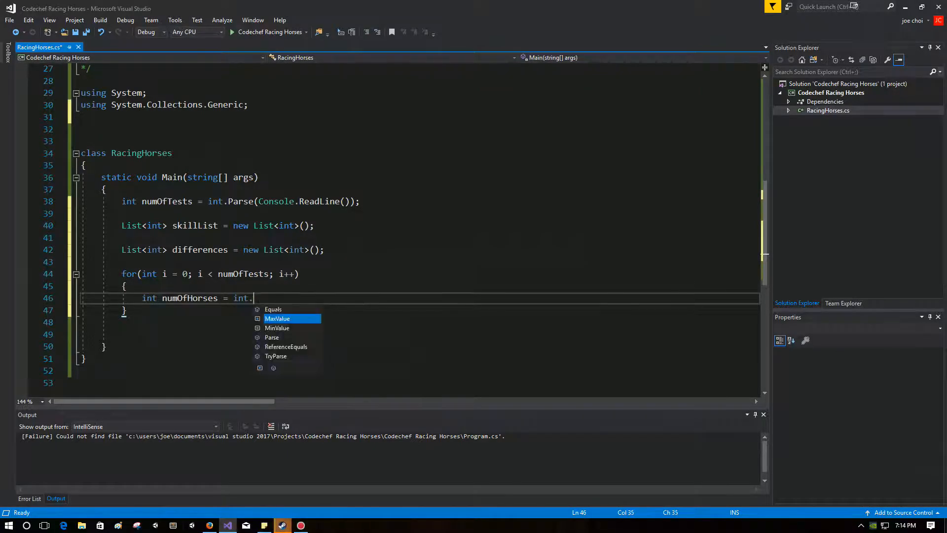
type("Parse(")
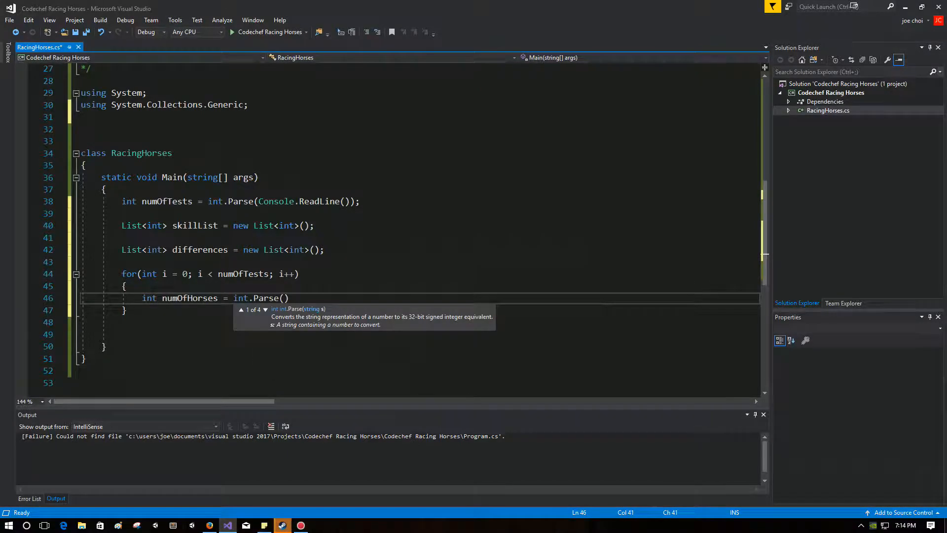
type(");")
key("Left")
key("Left")
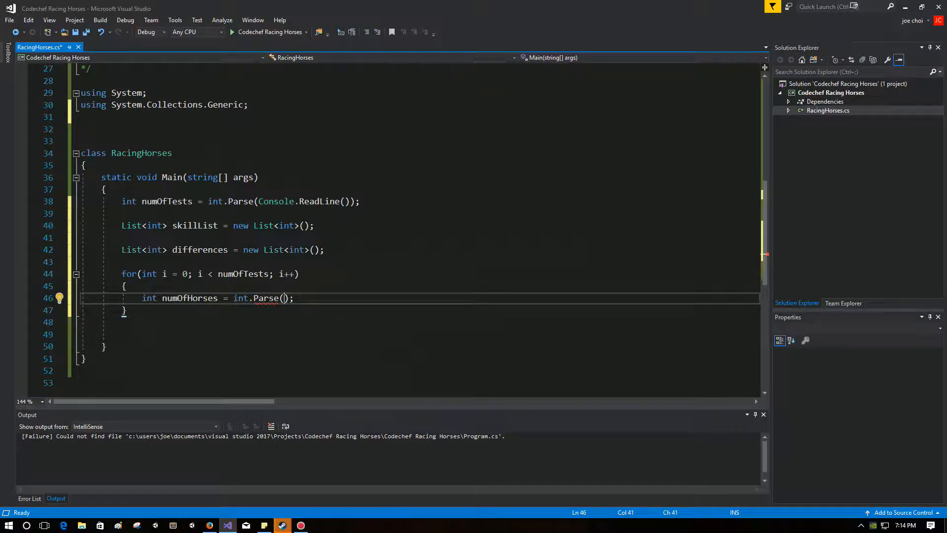
type("Con")
key("Tab")
type(".Read")
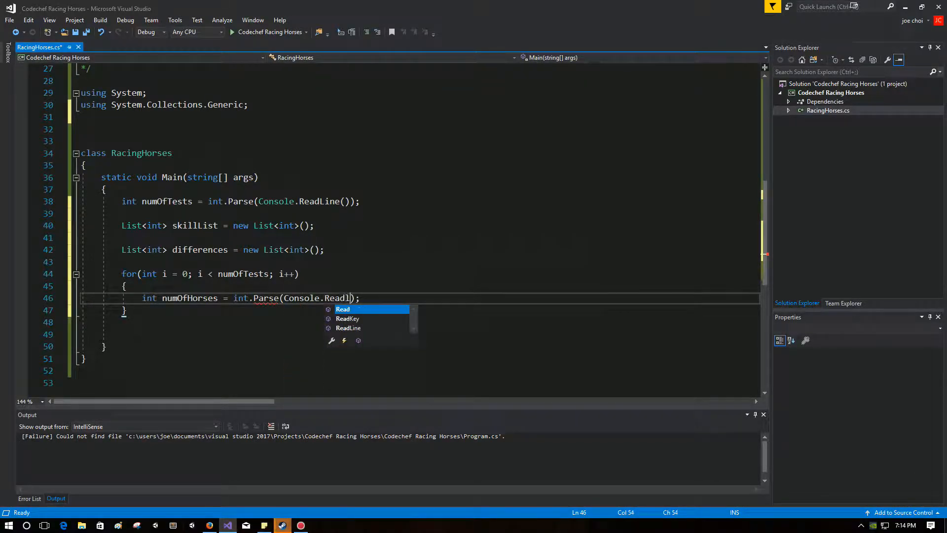
type("Li")
key("Tab")
type("()")
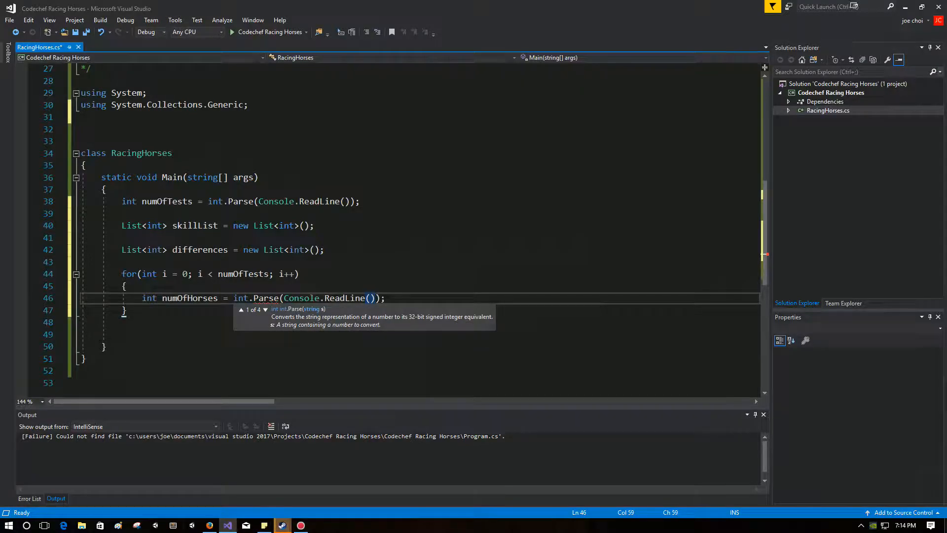
key("End")
key("Return")
key("Return")
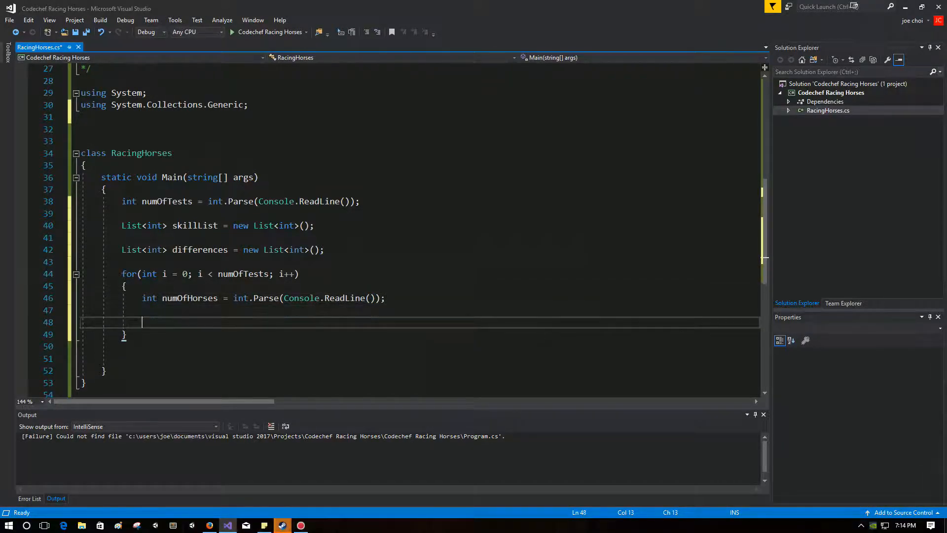
key("Up")
key("Up")
key("Up")
Step: Write the comment 'asking for how many horses in this current iteration' above numOfHorses
key("Return")
type("//")
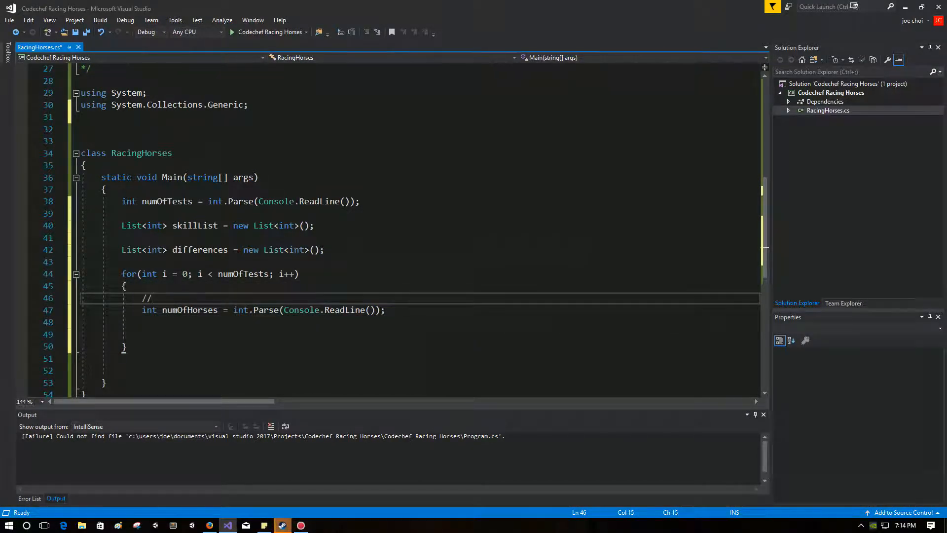
type("asking for how many")
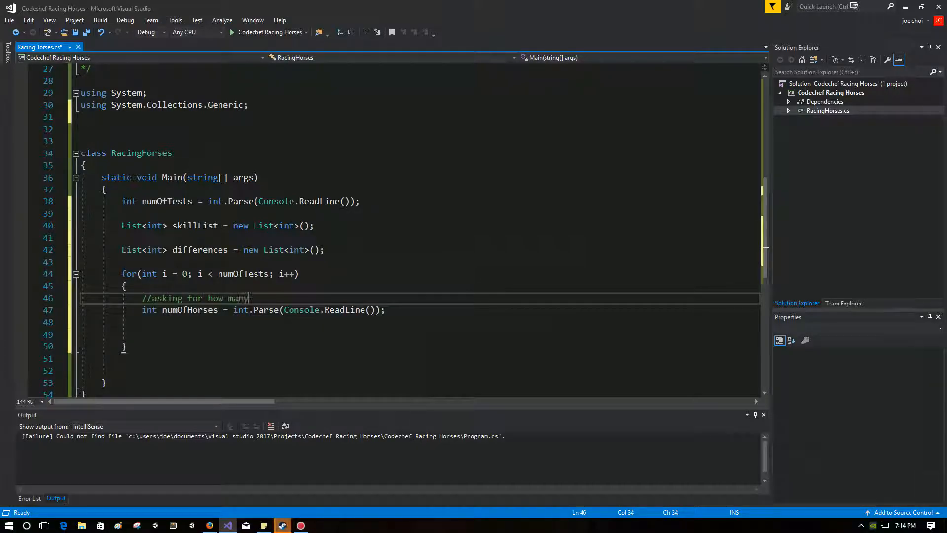
type(" horses in each iter")
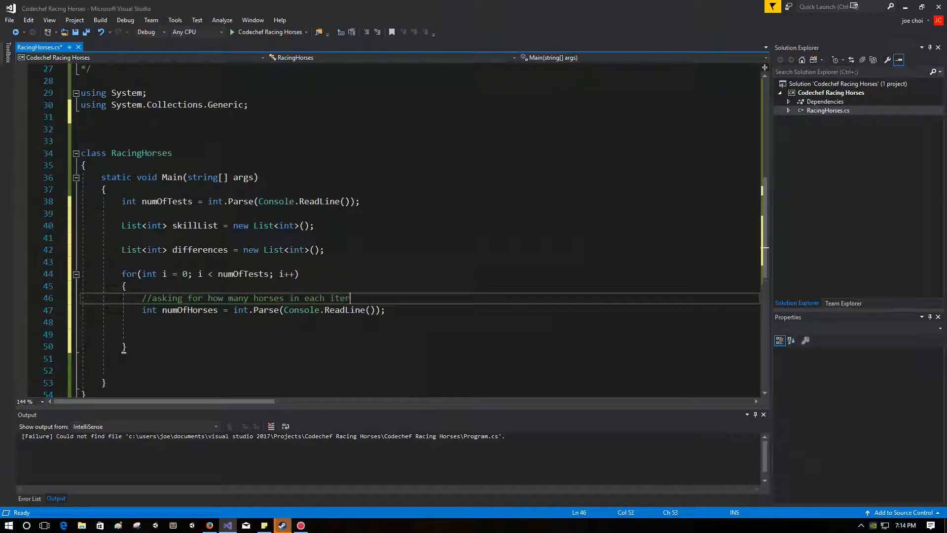
type("a")
key("BackSpace")
key("BackSpace")
key("BackSpace")
key("BackSpace")
key("BackSpace")
key("BackSpace")
key("BackSpace")
key("BackSpace")
key("BackSpace")
key("BackSpace")
type("this cure")
type("rnt i")
key("BackSpace")
key("BackSpace")
key("BackSpace")
key("BackSpace")
key("BackSpace")
type("rent ")
type("iteration")
left_click(143, 334)
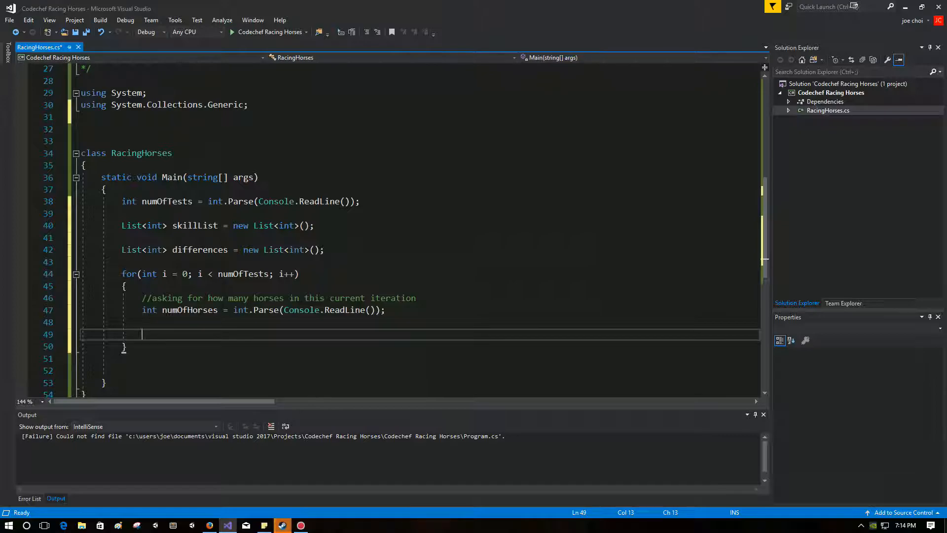
type("string[] ")
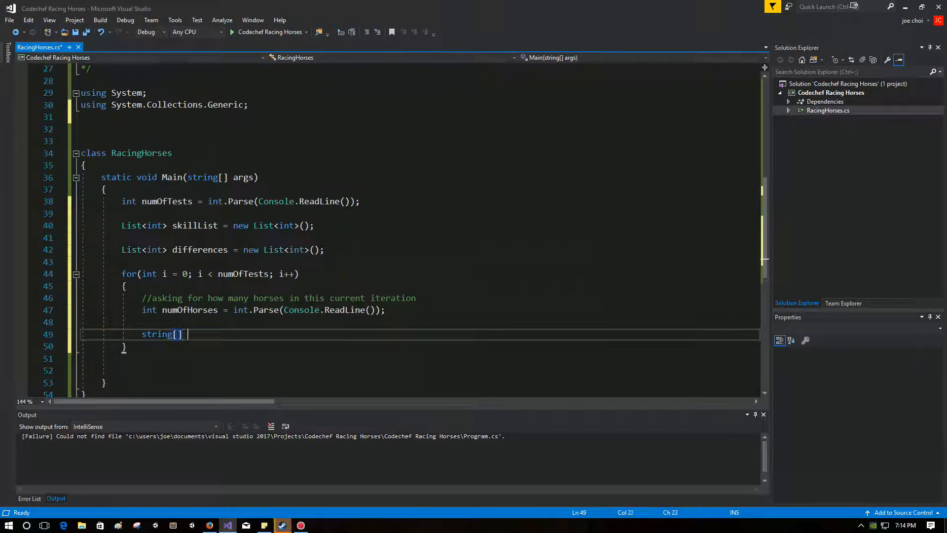
type("userInput")
type(" = Co")
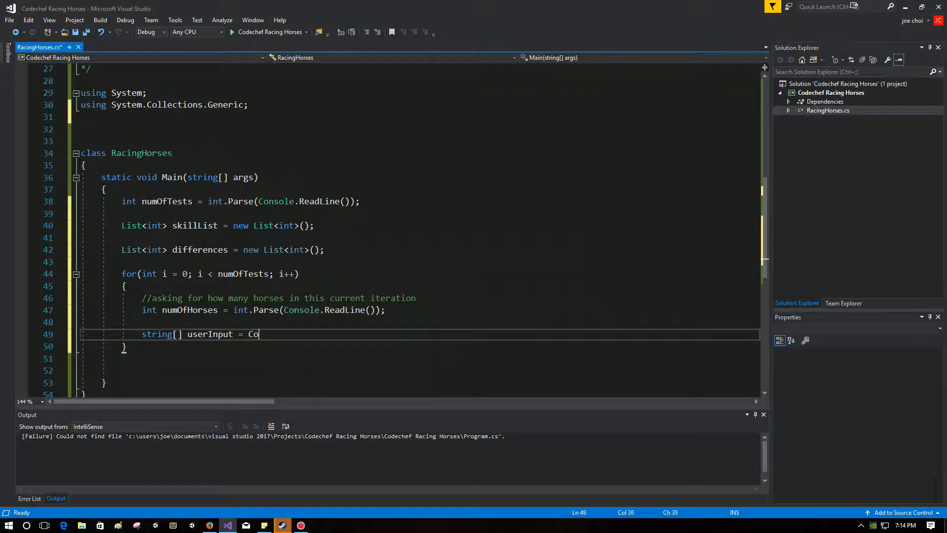
type("nsole.ReadLine")
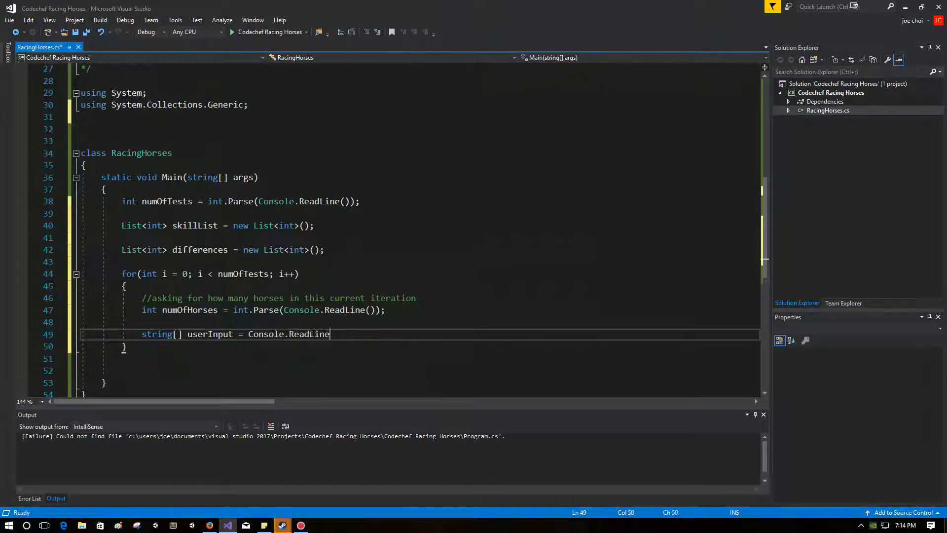
type("().Split/")
type("(")
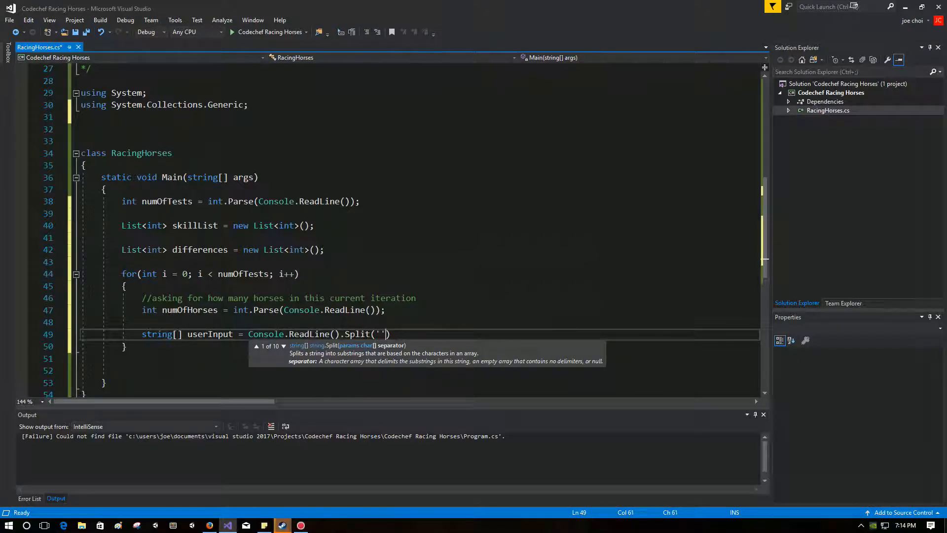
type(" ')")
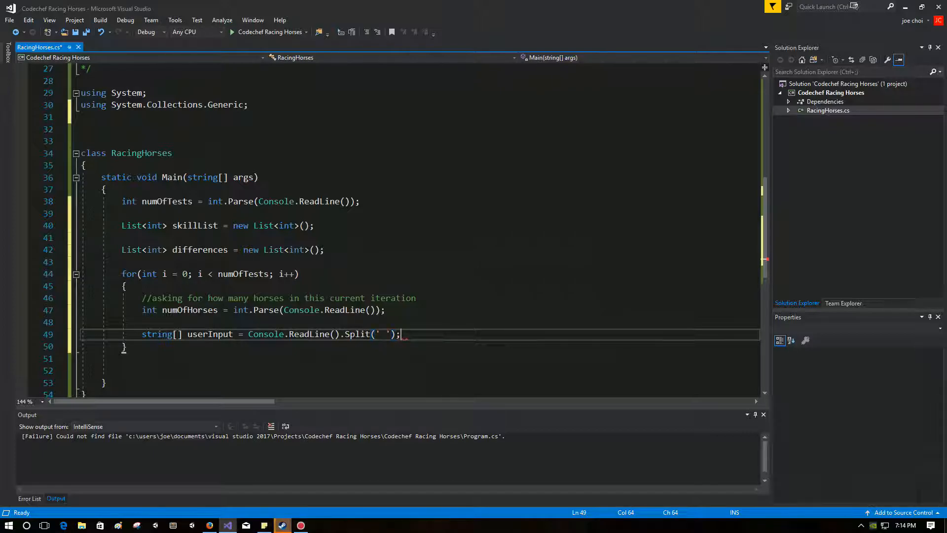
Step: Add string[] userInput = Console.ReadLine().Split(' '); and begin a nested for loop
key("Return")
key("Return")
scroll(415, 296, "down", 2)
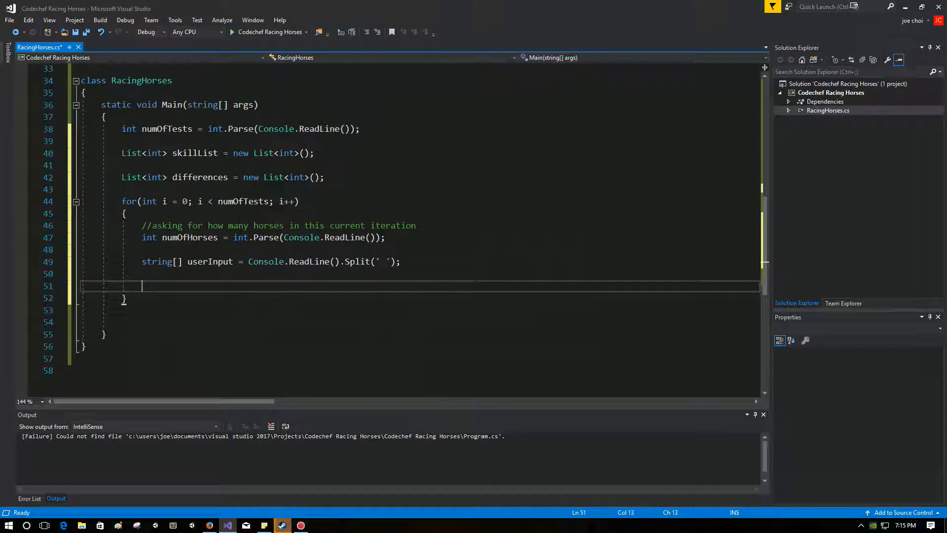
type("for(int ")
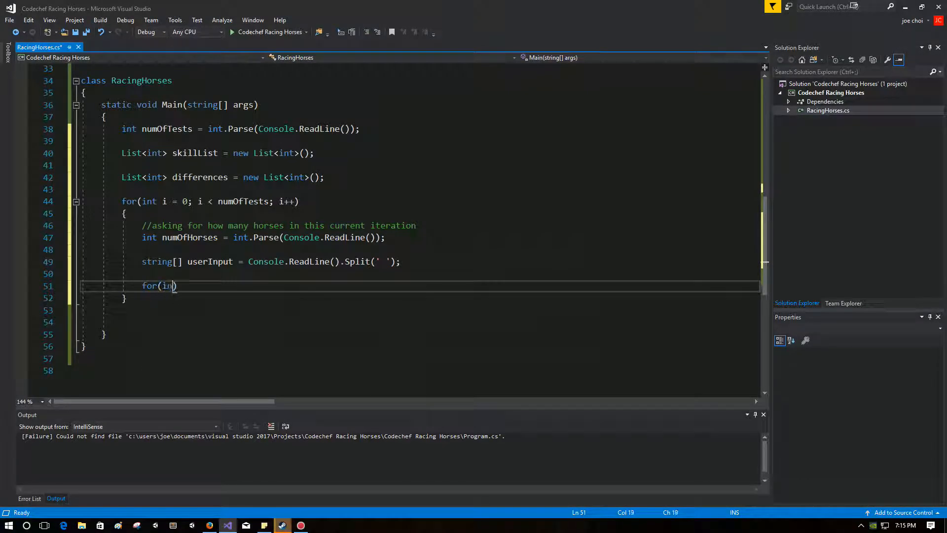
type("j = 0; ")
type("j < ")
type("num")
Step: Write the inner loop header for(int j = 0; j < numOfHorses; j++) and open its body
key("Tab")
key("BackSpace")
key("BackSpace")
key("BackSpace")
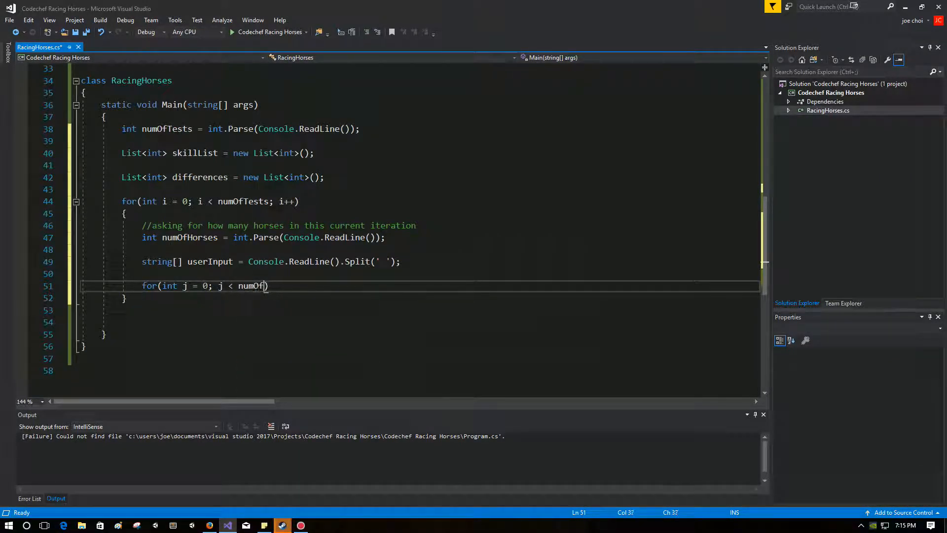
type("Horses;")
type(" j++")
key("End")
key("Return")
type("{")
key("Return")
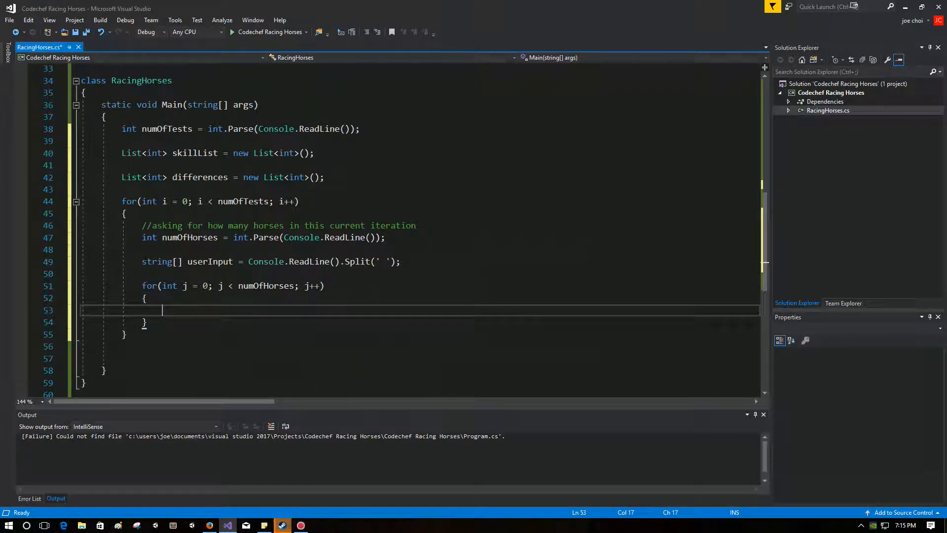
scroll(414, 260, "down", 1)
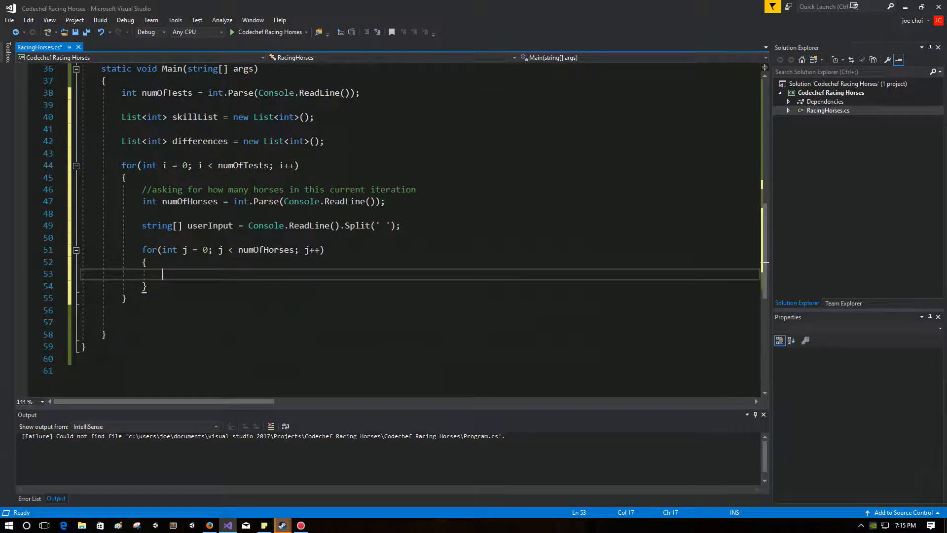
type("skillList")
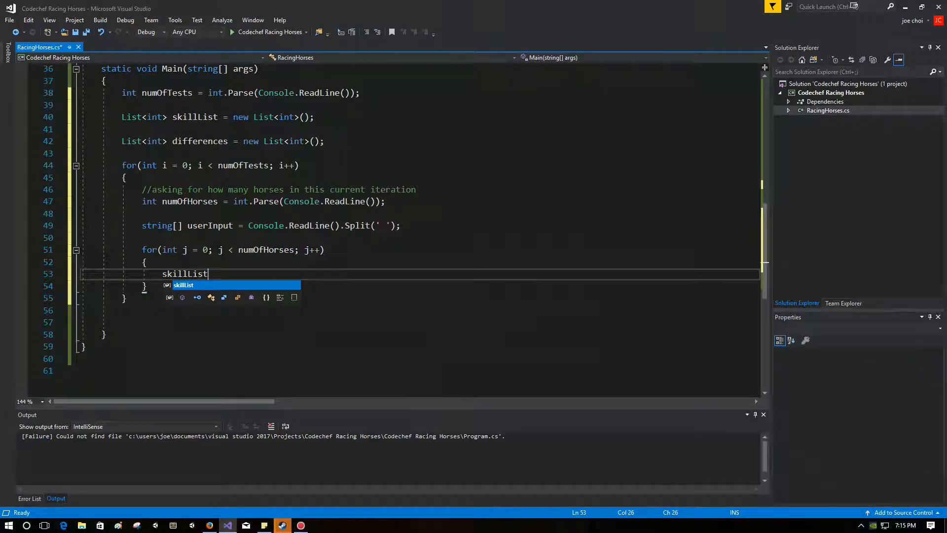
type(".add")
Step: Make the inner loop call skillList.Add(int.Parse(userInput[j]))
key("Escape")
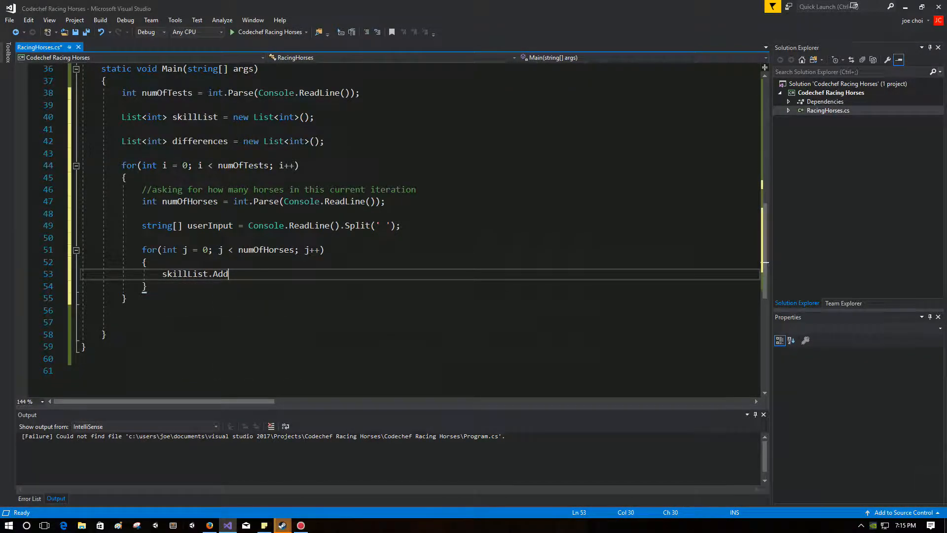
type("(")
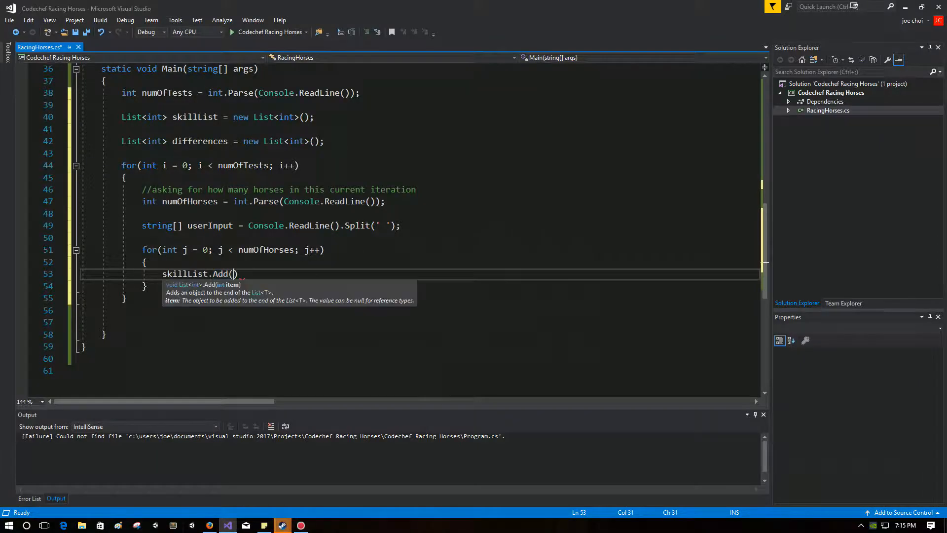
type("int.Parse")
key("Tab")
type("(")
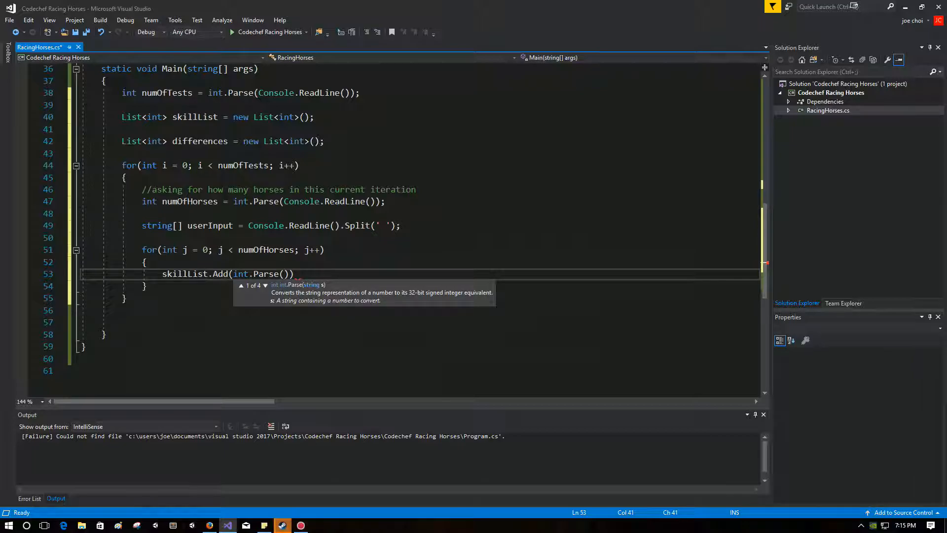
left_click_drag(401, 225, 141, 226)
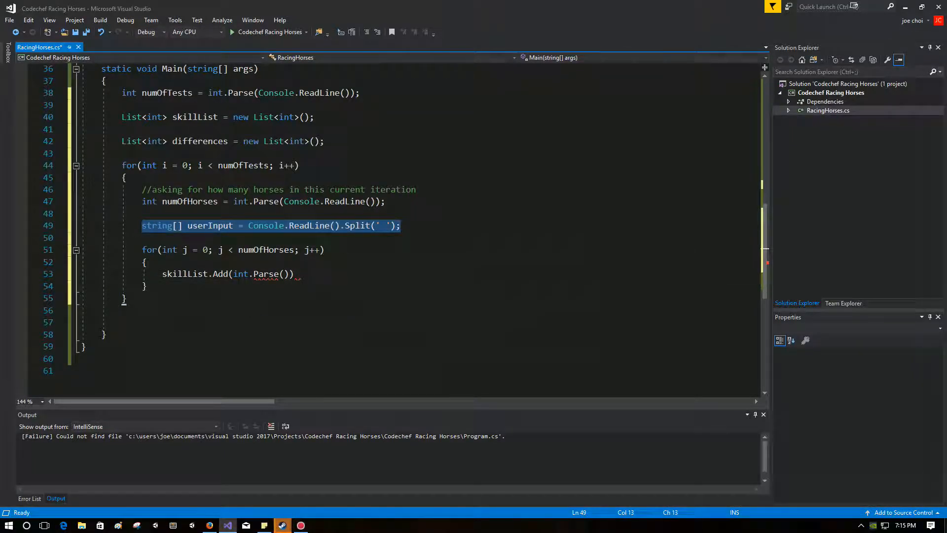
left_click(284, 273)
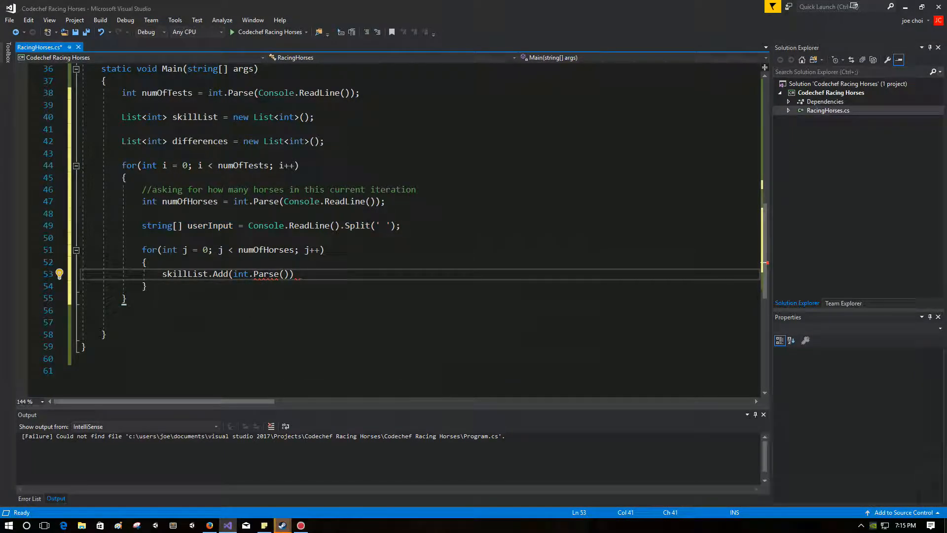
type("userInput")
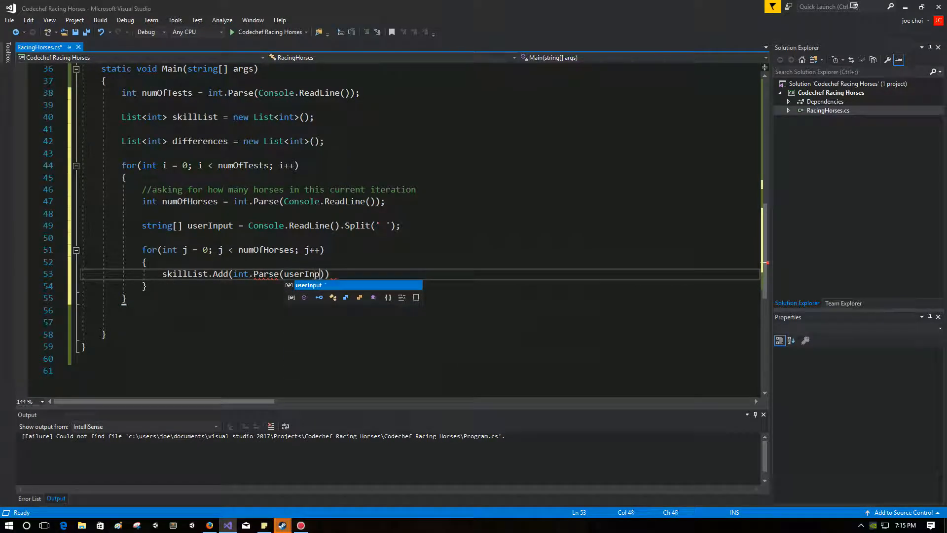
type("[j]")
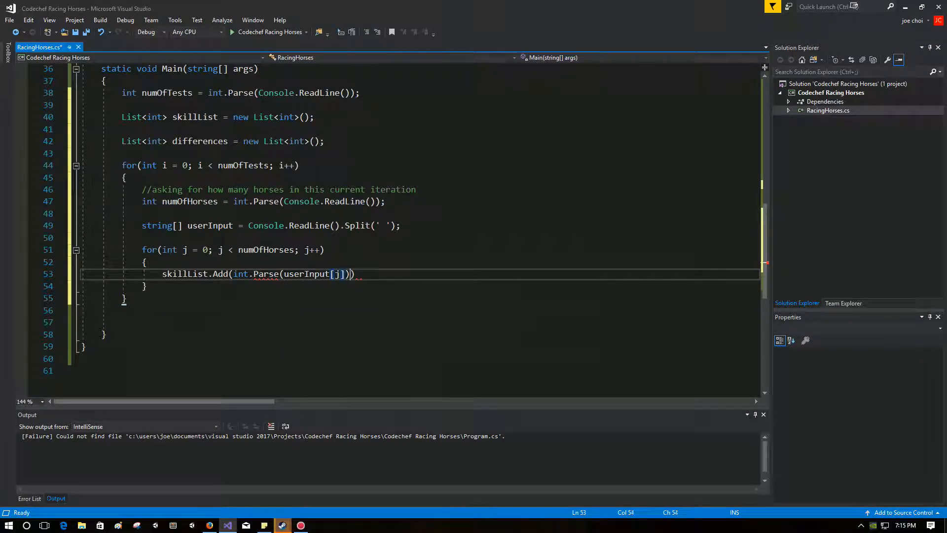
type(")")
Step: Tidy the inner loop's blank lines and start a // comment above it
key("Return")
key("Return")
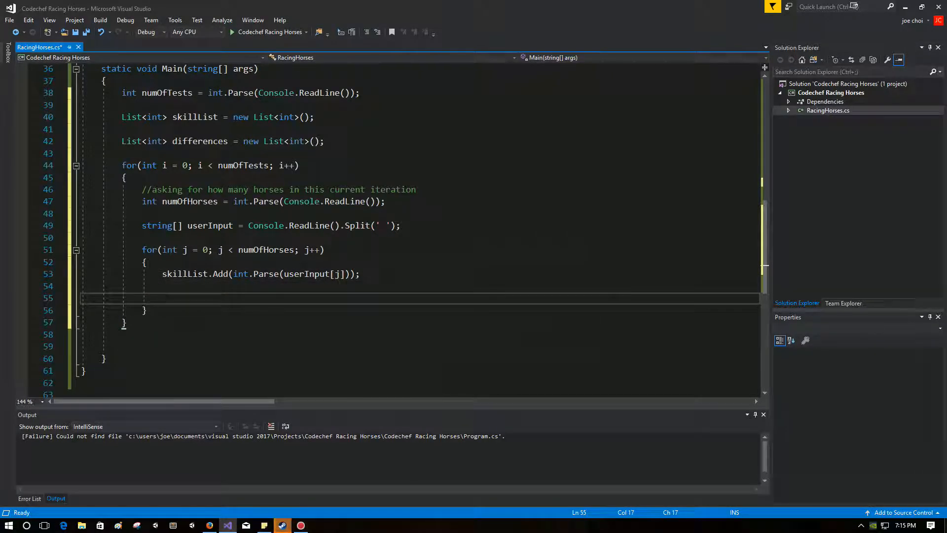
key("ctrl+z")
key("Down")
key("End")
key("Return")
key("Return")
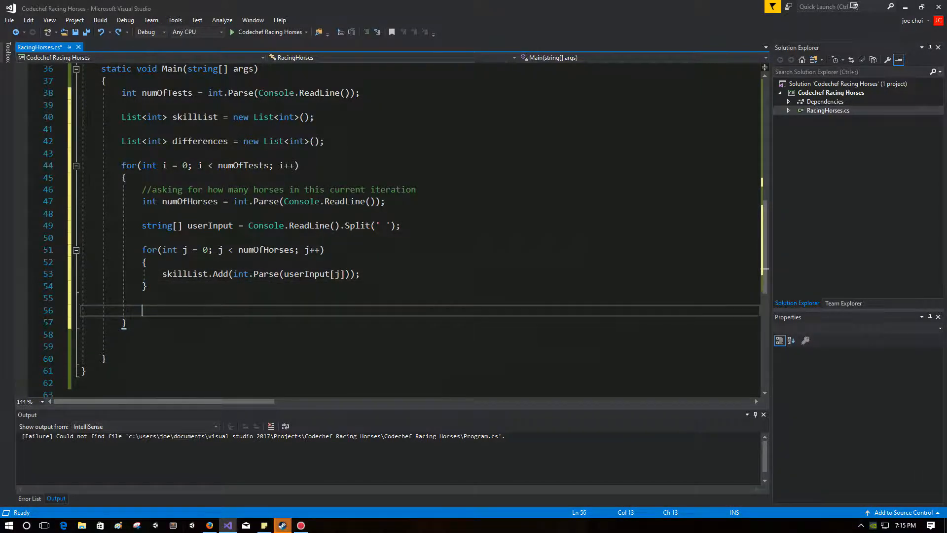
key("Up")
key("Up")
key("Up")
Step: Comment that the inner loop parses the space-separated skill levels into skillList, then leave blank lines after it
key("End")
key("Return")
type("//ma")
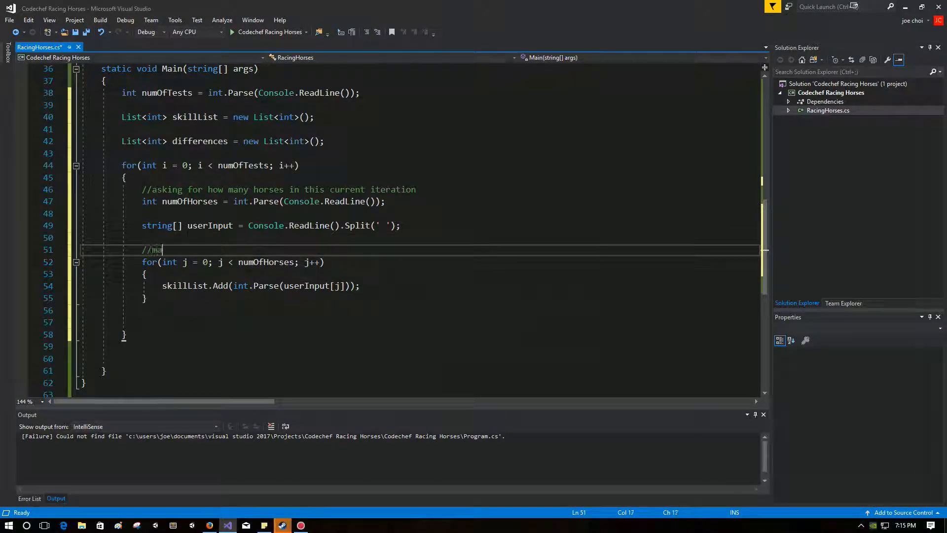
type("kes th")
type("ll the ")
type("ll levels inpu")
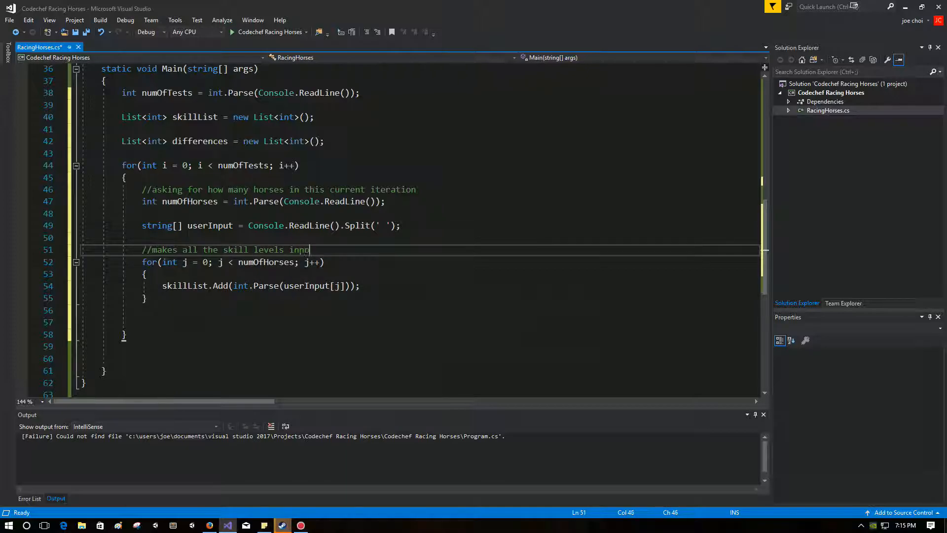
type("t that were ")
type("serperate by w")
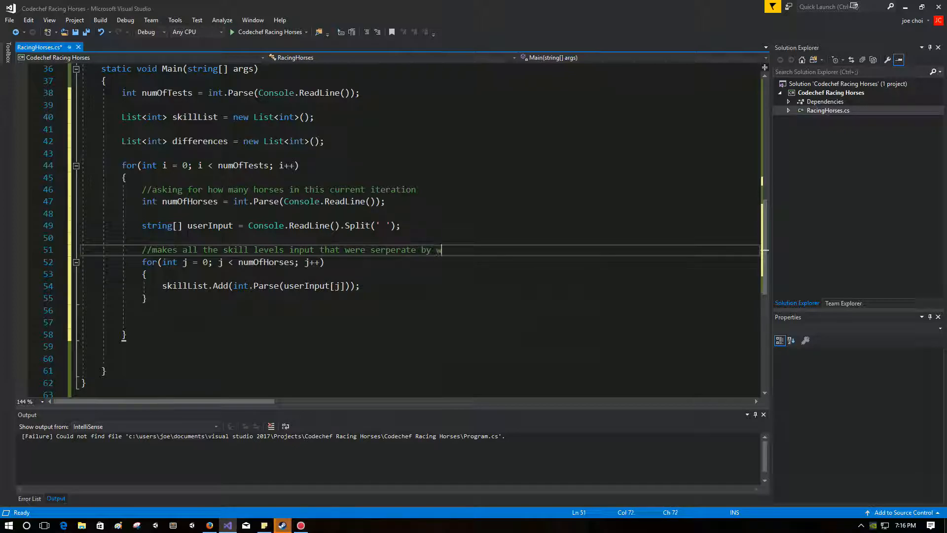
type("hite space in to seper")
type("ate in")
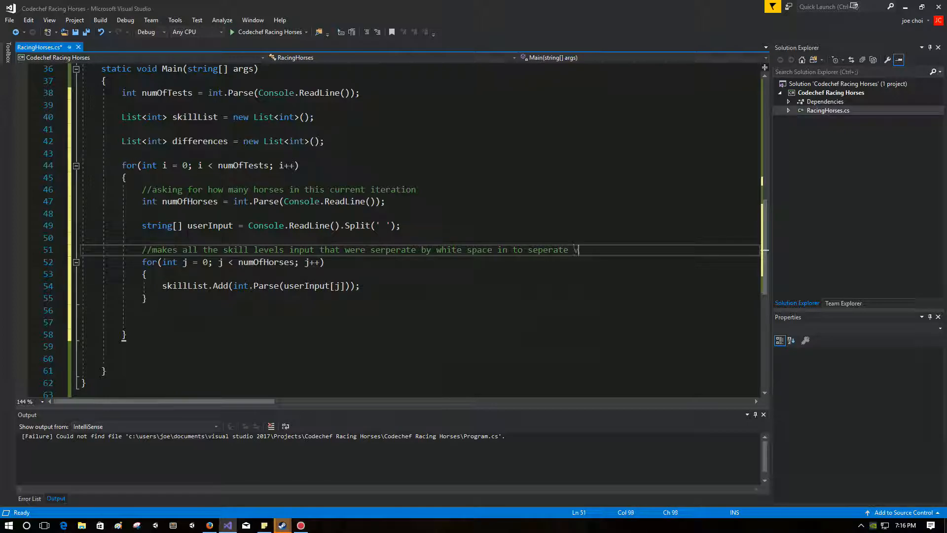
type("terer values ")
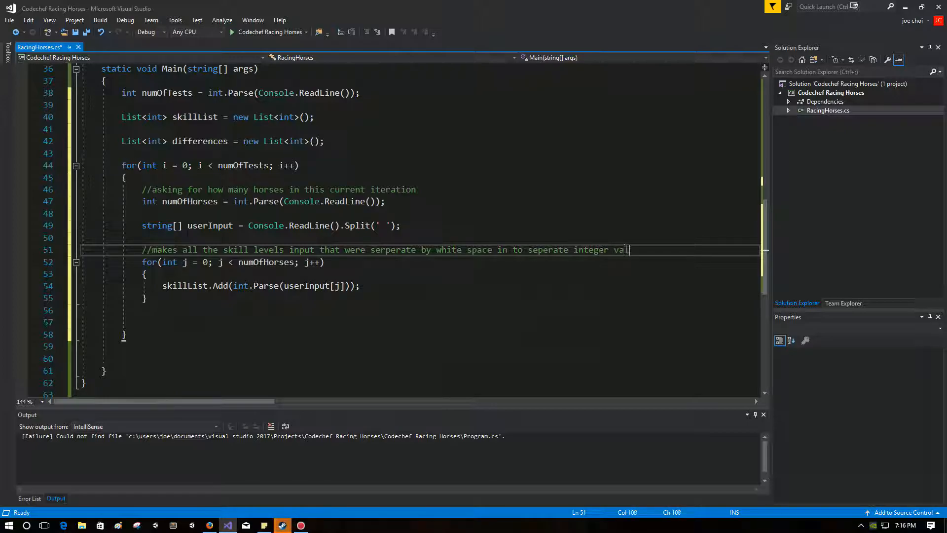
type("in")
type(" the skill")
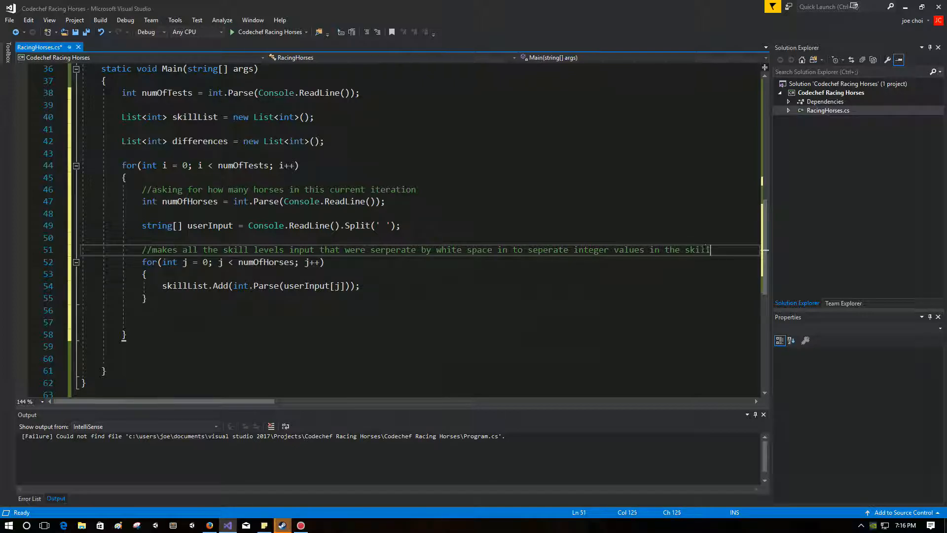
type("list list")
left_click(222, 298)
key("Return")
key("Return")
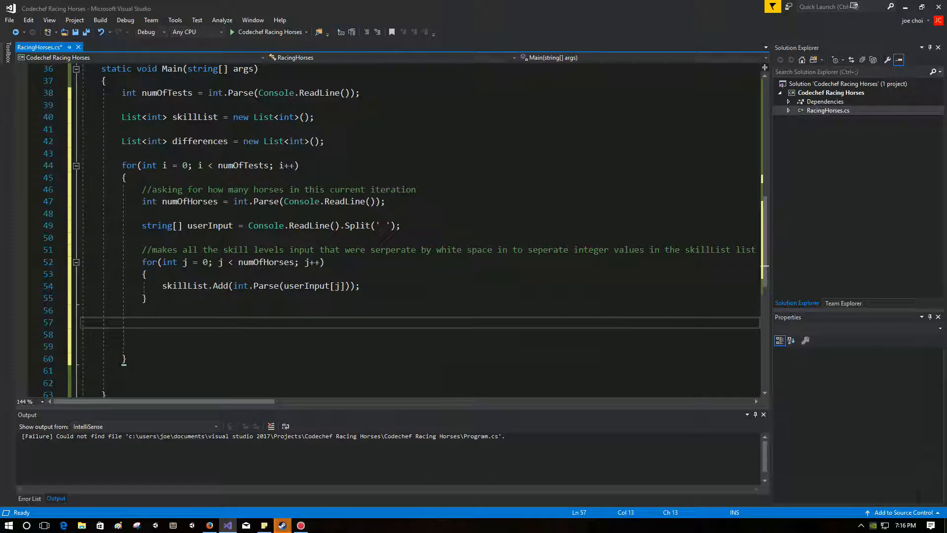
type("skillList.S")
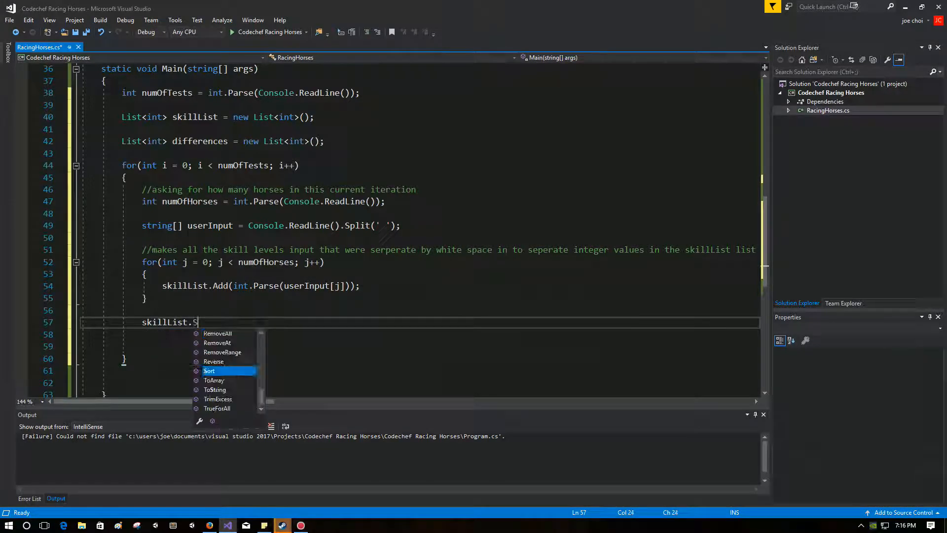
type("ort();")
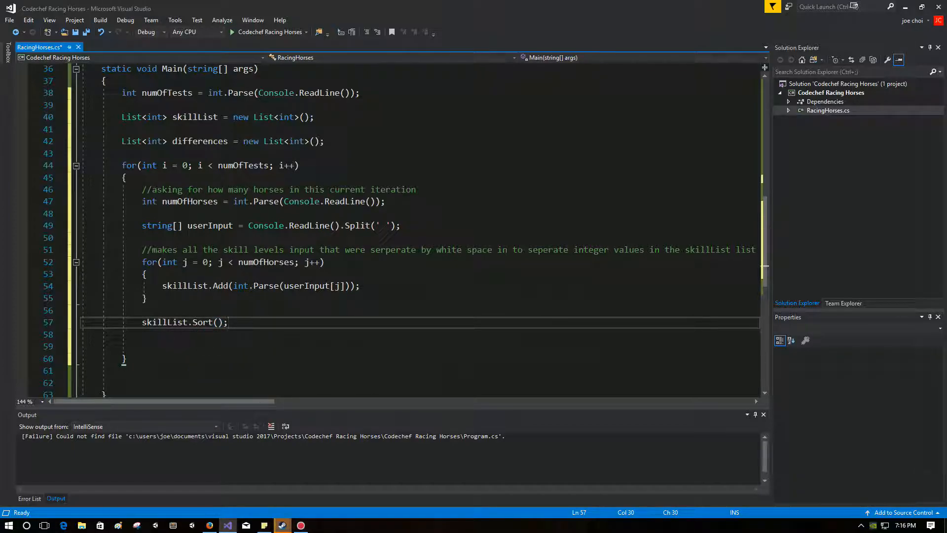
Step: Add skillList.Sort(); after the inner loop, leaving a blank line below it
key("Down")
key("Return")
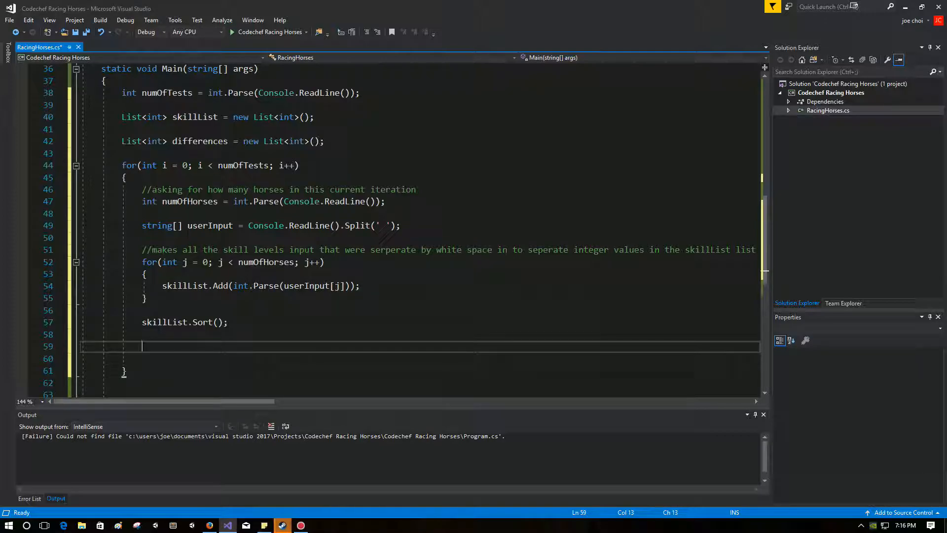
type("for(int j ")
type("=0; ")
type("j < num")
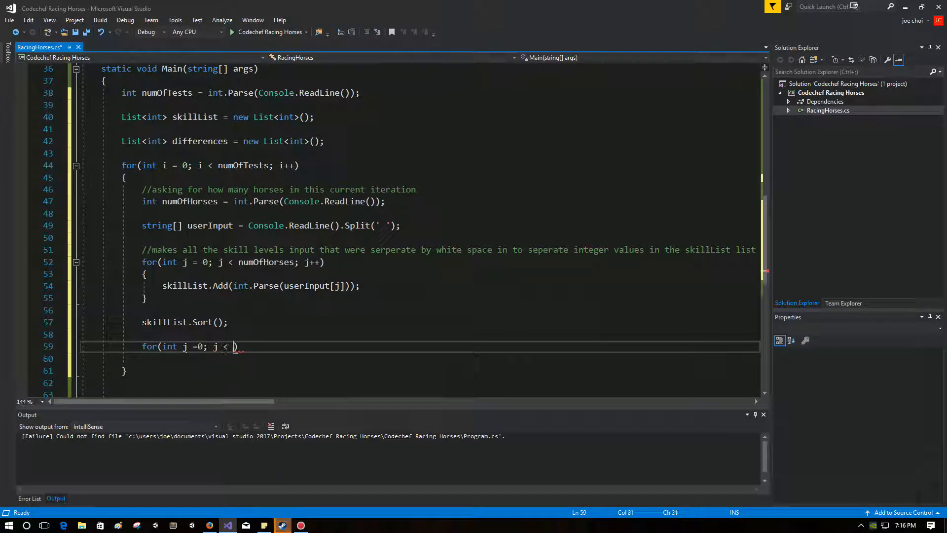
type("OfHorses")
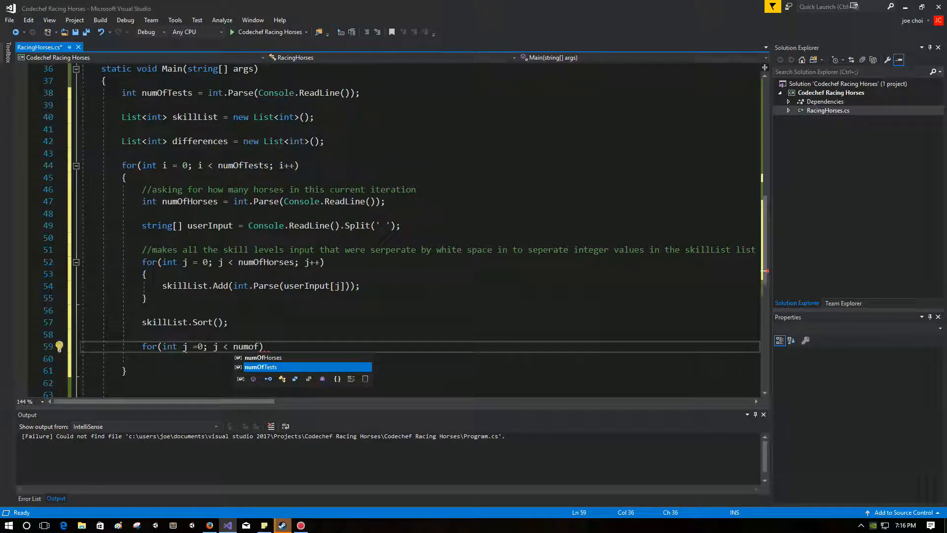
type("; j++")
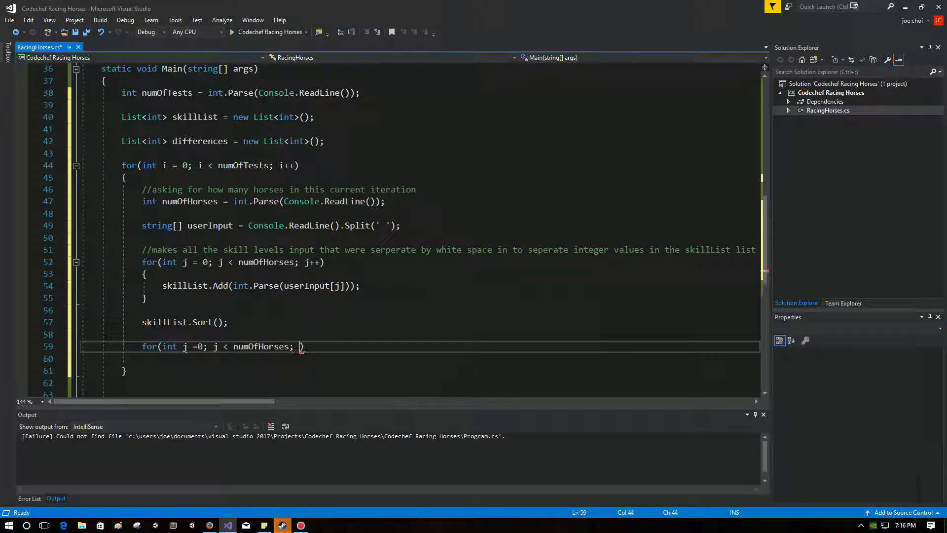
type("j++")
Step: Add a second for loop over j from 0 to numOfHorses with an empty braced body
key("Return")
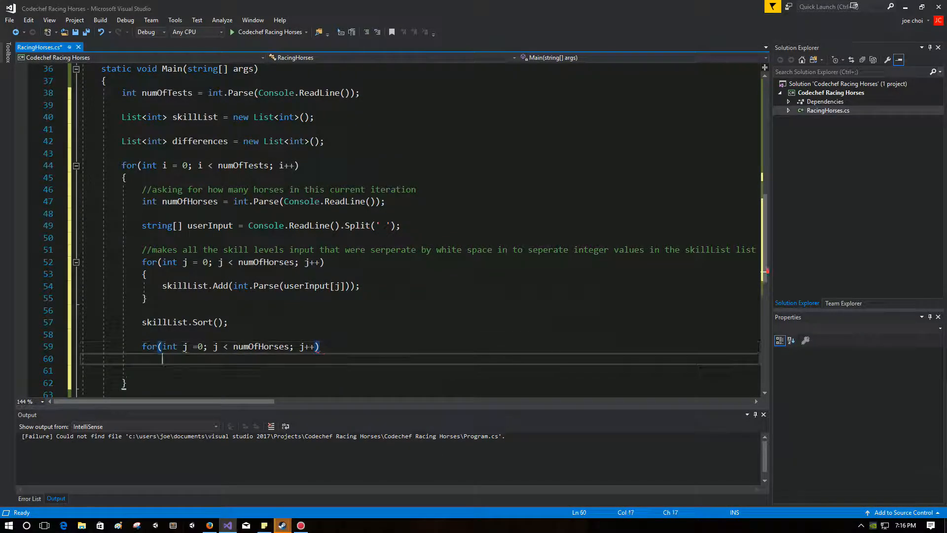
type("{")
key("Return")
scroll(415, 222, "down", 3)
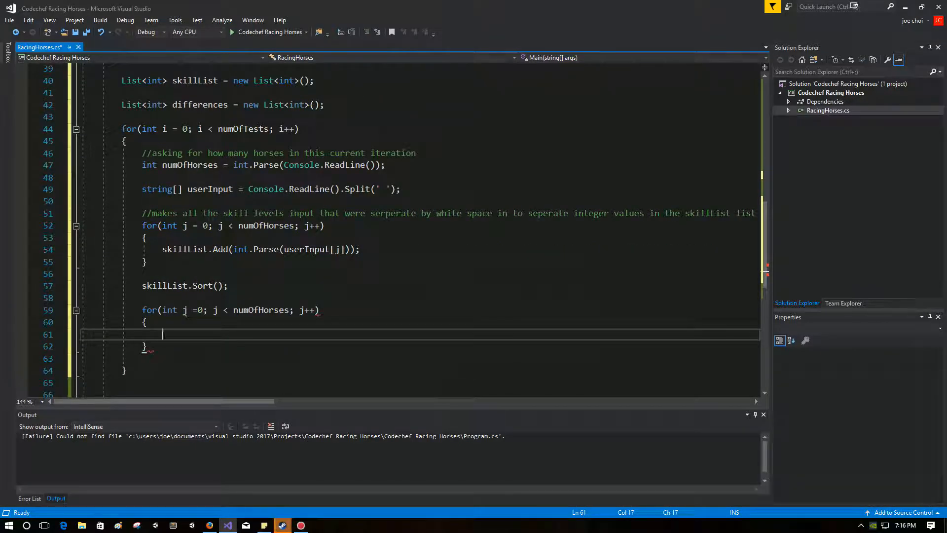
type("difference.")
Step: Write differences.Add(skillList.Skip(1).First() - skillList.First()); inside the second loop
key("BackSpace")
key("BackSpace")
key("BackSpace")
type("m")
key("BackSpace")
type("ces.Add")
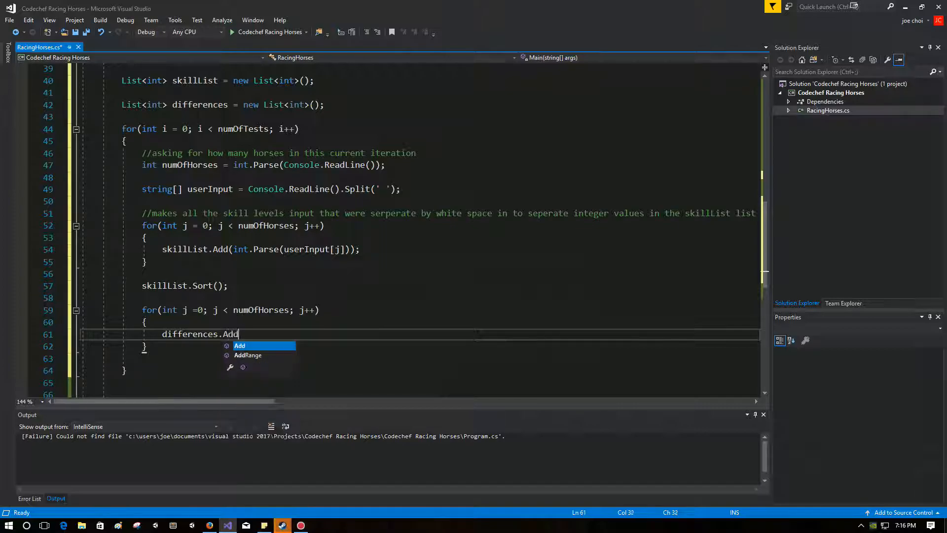
type("()")
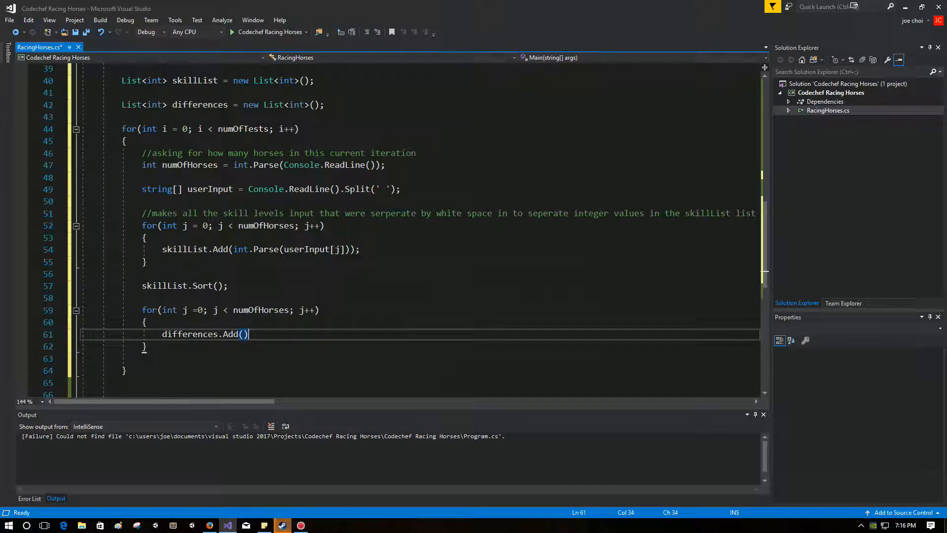
type(";")
type("skillList.")
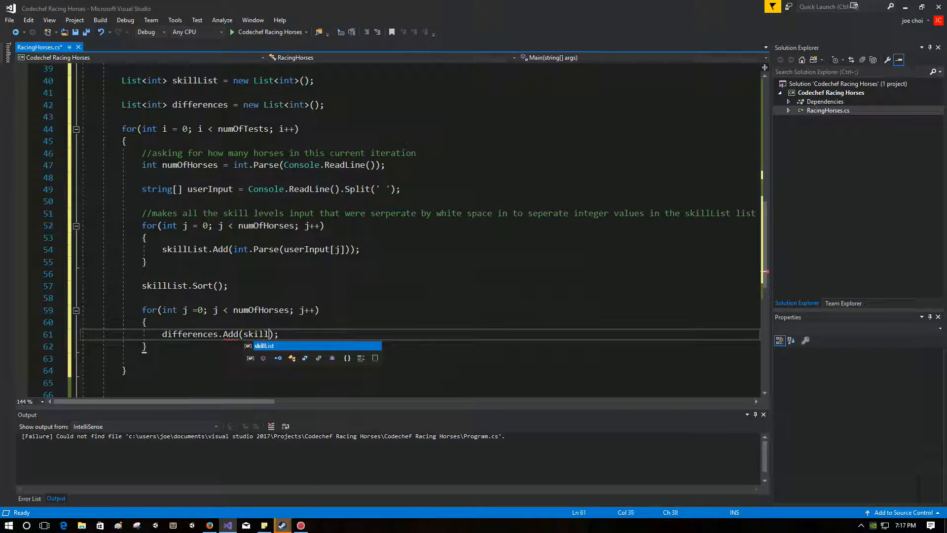
type("Sk")
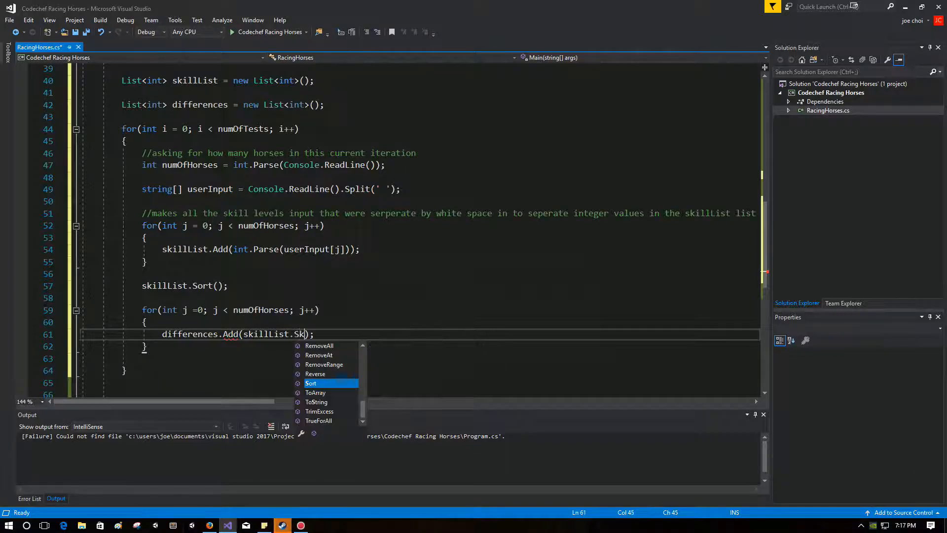
type("ip(1")
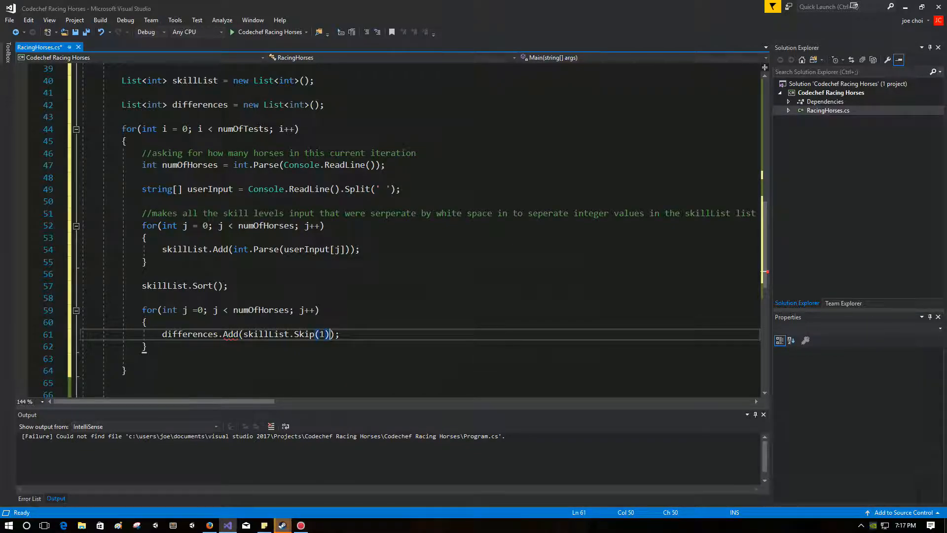
type(").First")
type("()")
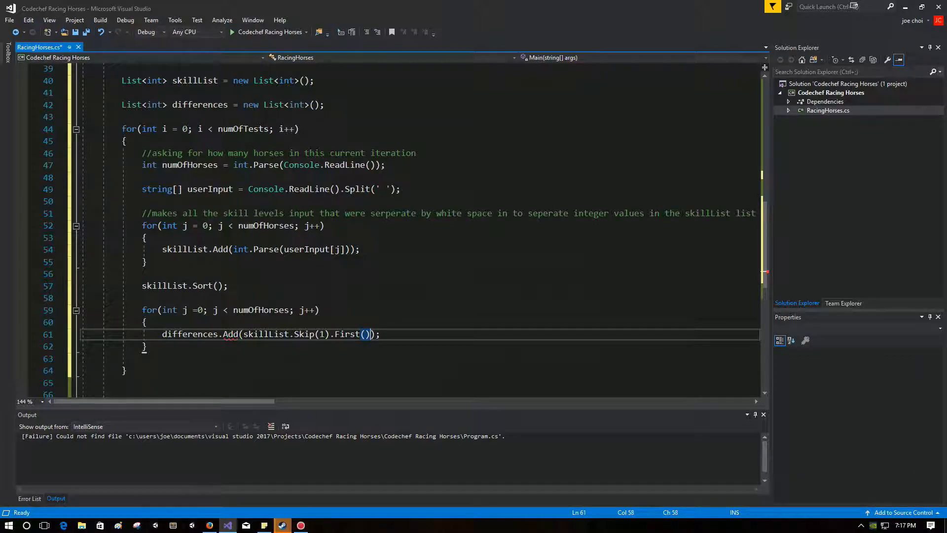
key("Right")
type("- ")
type("skillList.")
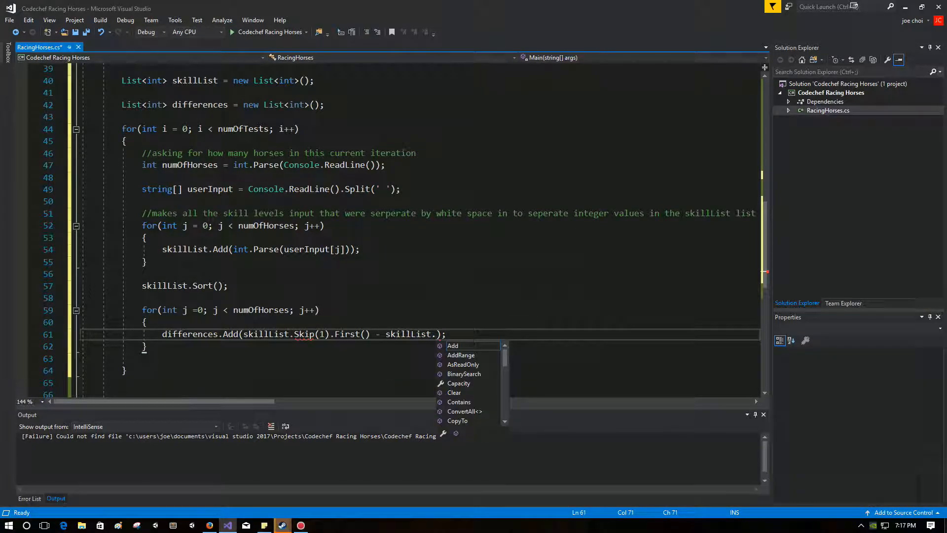
type("First()")
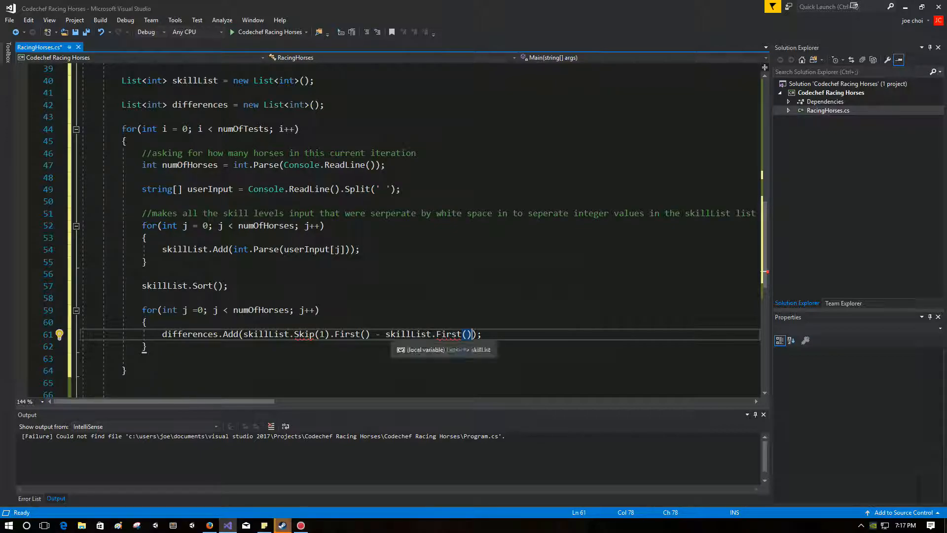
key("ctrl+shift+Right")
key("ctrl+shift+Right")
key("ctrl+shift+Right")
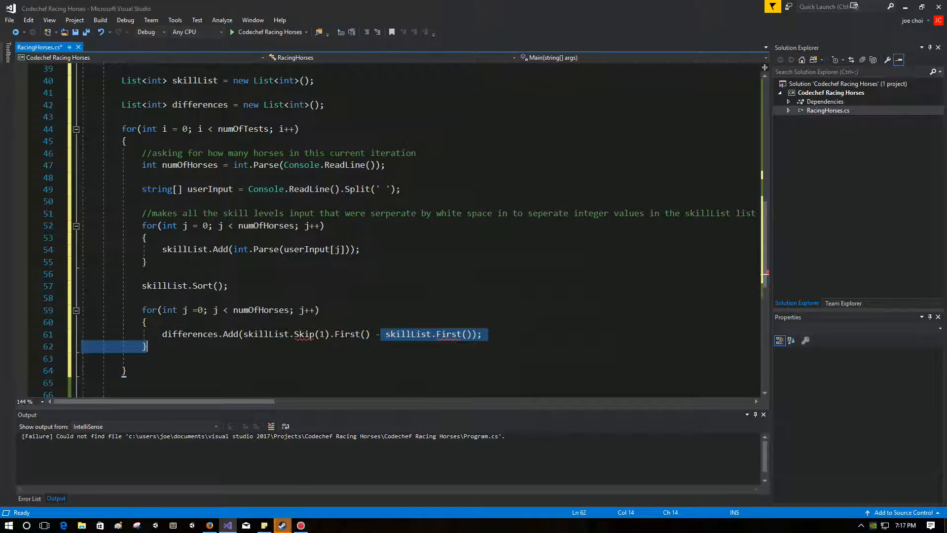
Step: Inspect the Skip(1).First() term to reveal the error that Skip is undefined
key("ctrl+Left")
key("ctrl+Left")
key("ctrl+Left")
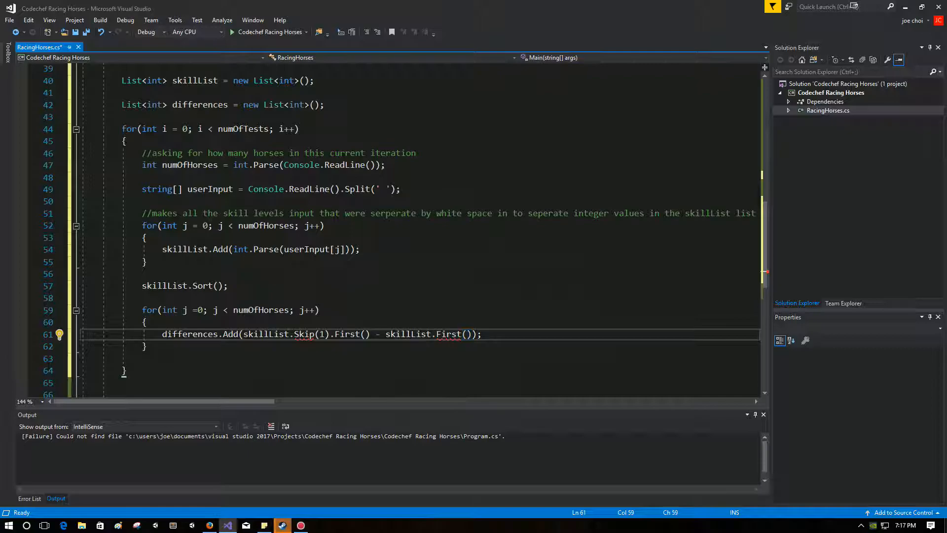
key("ctrl+shift+Left")
key("ctrl+shift+Left")
key("ctrl+shift+Left")
key("ctrl+shift+Left")
key("ctrl+shift+Left")
key("ctrl+shift+Left")
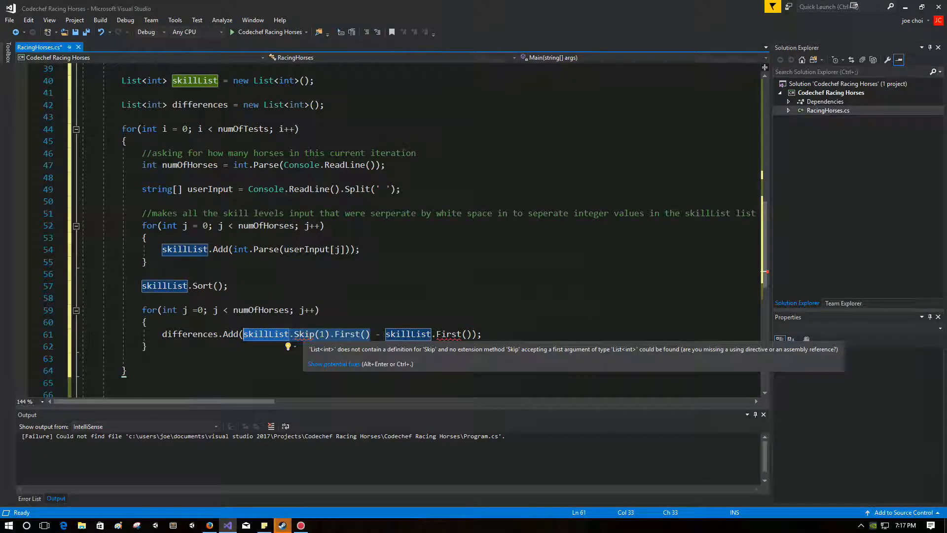
double_click(306, 334)
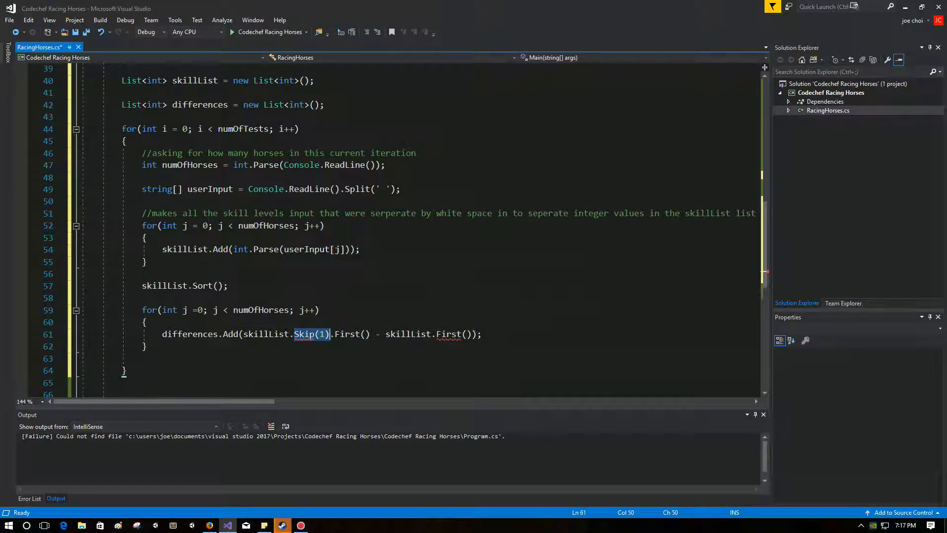
key("Right")
key("Right")
key("Right")
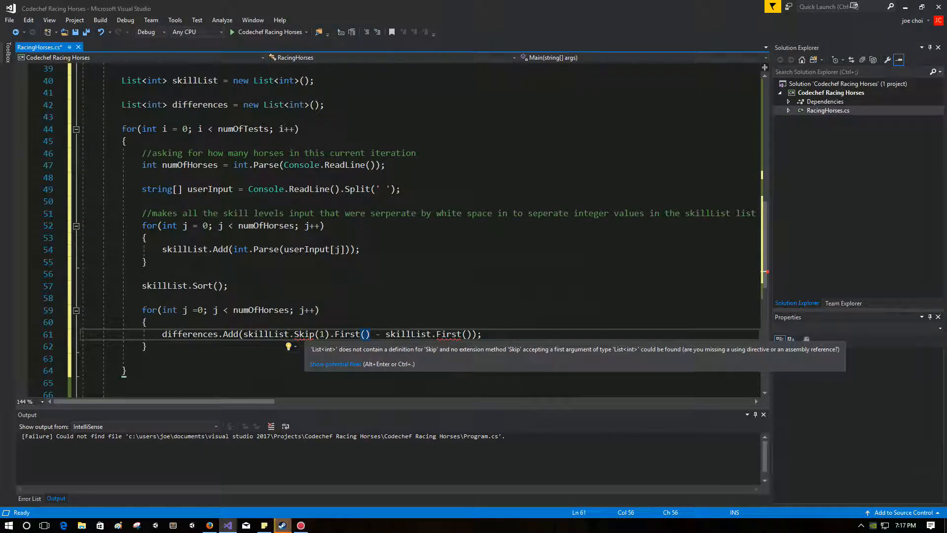
scroll(289, 346, "up", 6)
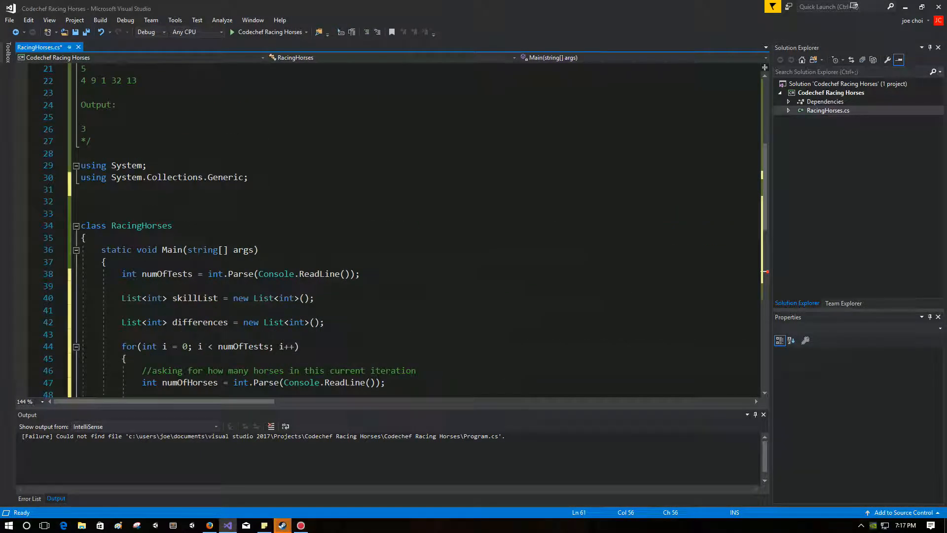
Step: Add using System.Linq; below the existing using directives so Skip and First resolve
left_click(296, 190)
type("sing Sy")
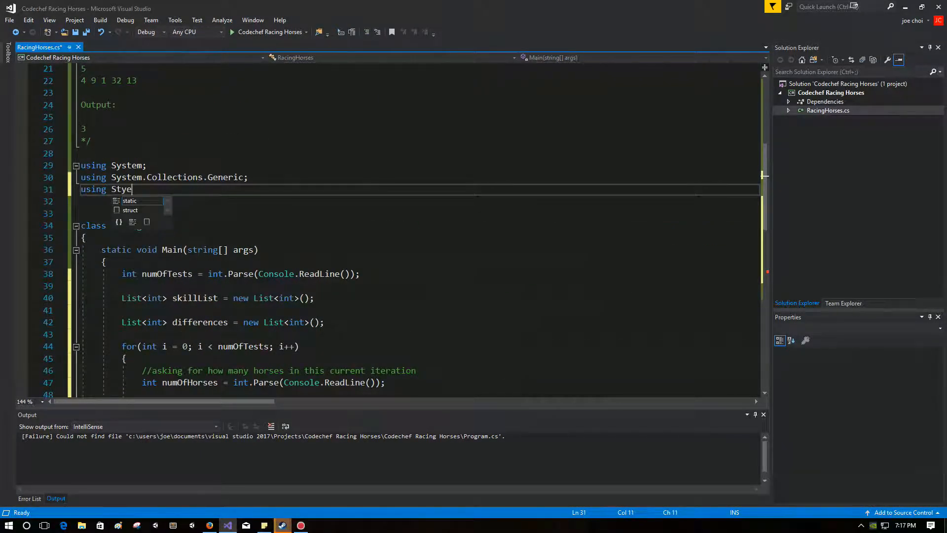
type("st")
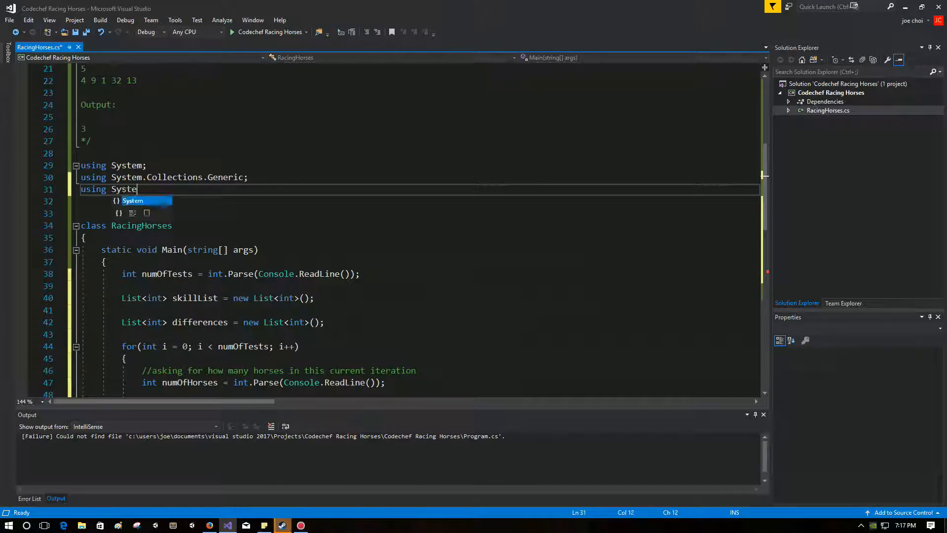
key("Tab")
type(".Li")
key("Tab")
type(";")
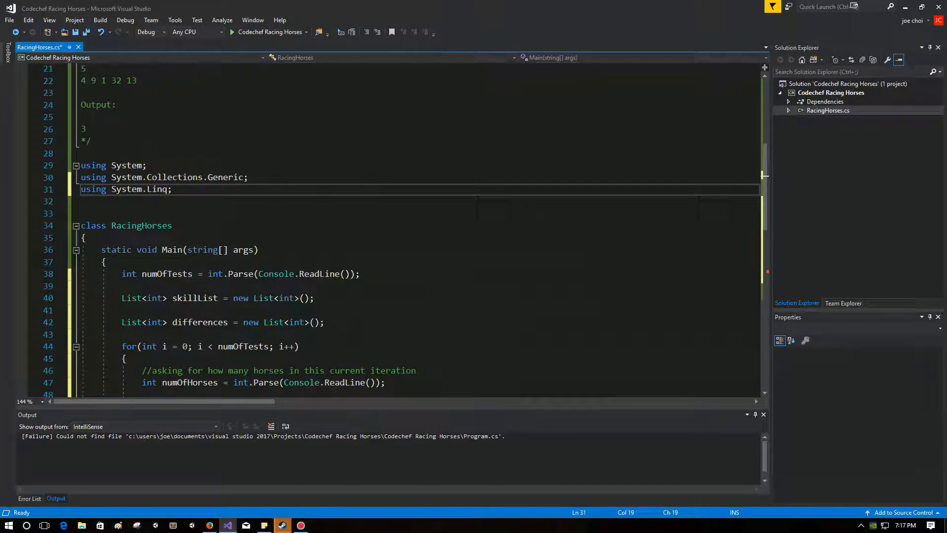
scroll(407, 222, "down", 7)
scroll(407, 222, "down", 3)
Step: Open an empty line below the differences.Add statement, highlighting its two skill terms while explaining
left_click(484, 298)
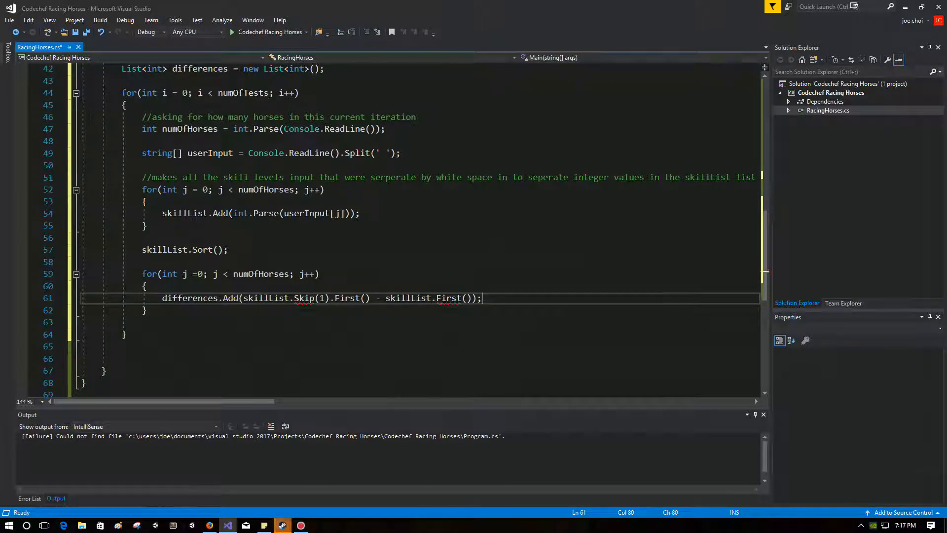
key("Return")
key("Return")
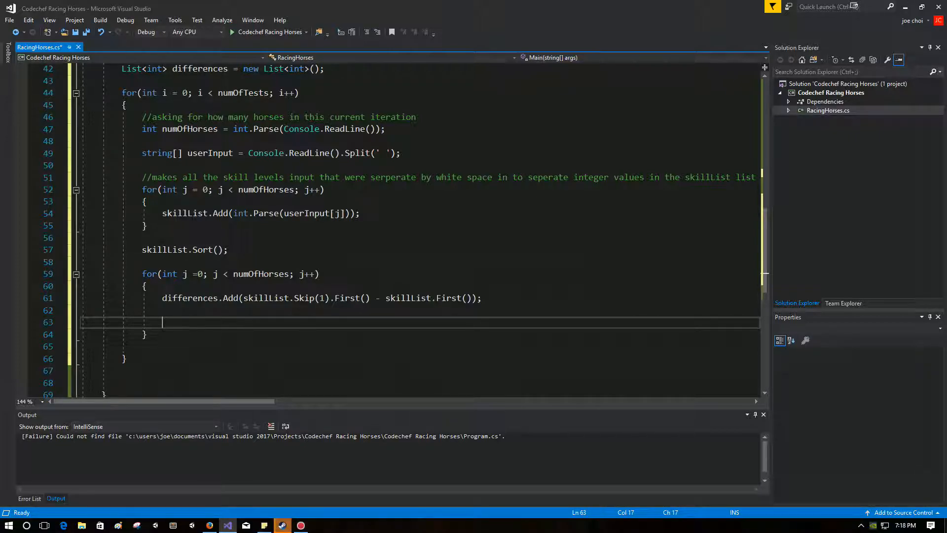
left_click_drag(385, 298, 473, 298)
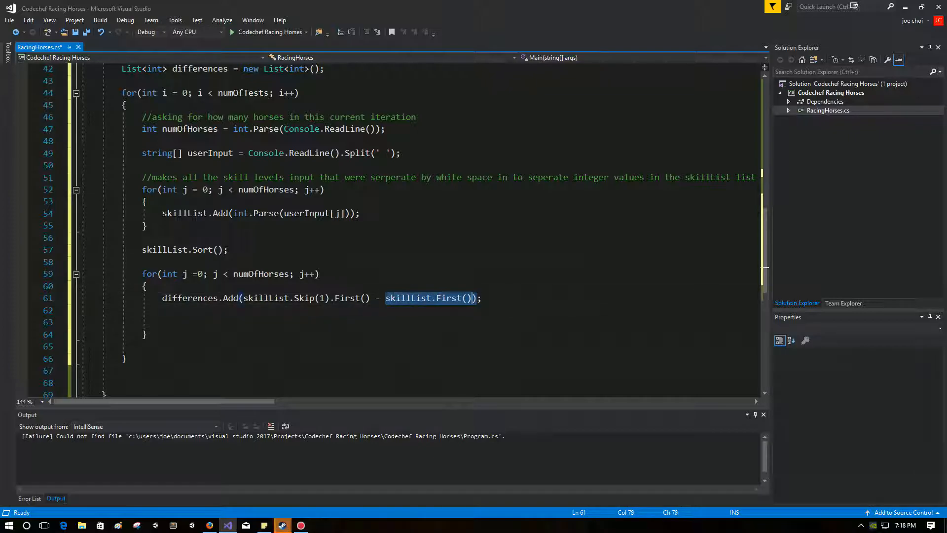
left_click_drag(370, 298, 243, 297)
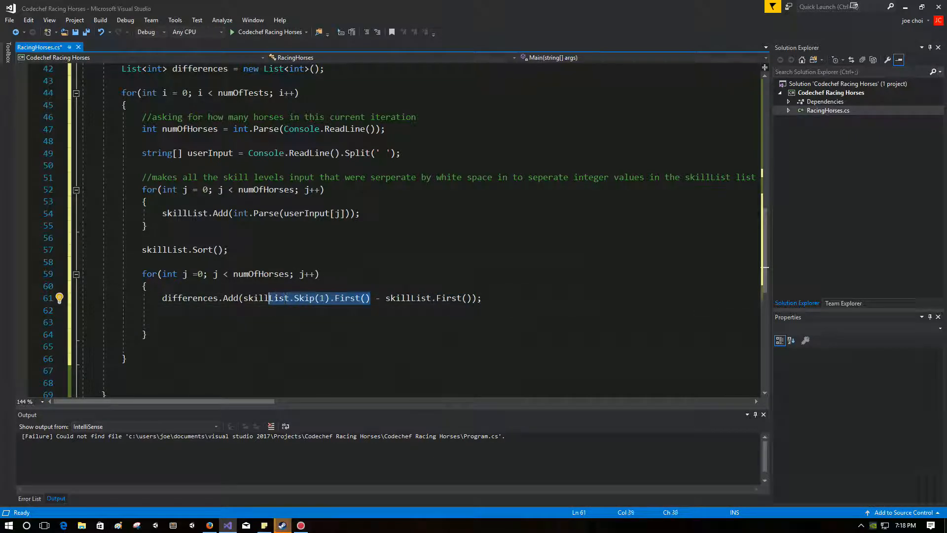
left_click(370, 322)
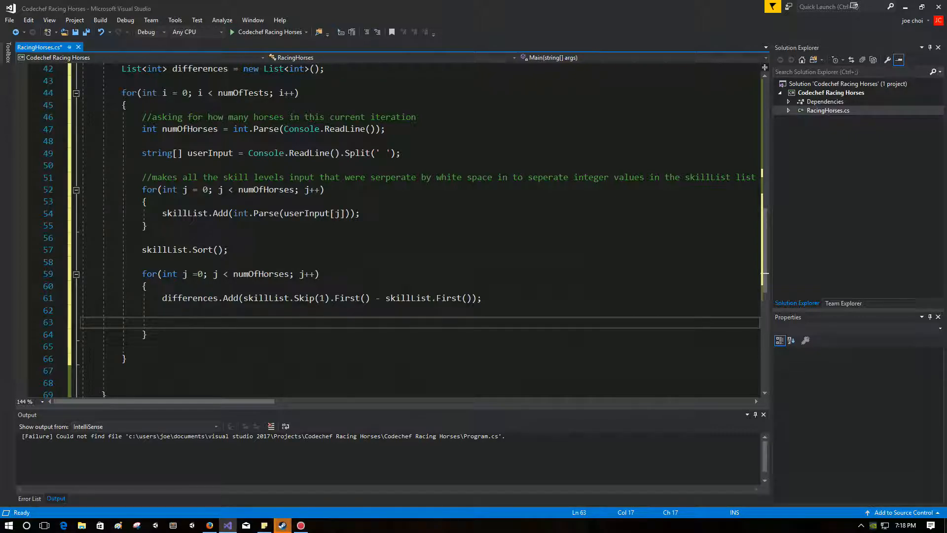
type("skillList")
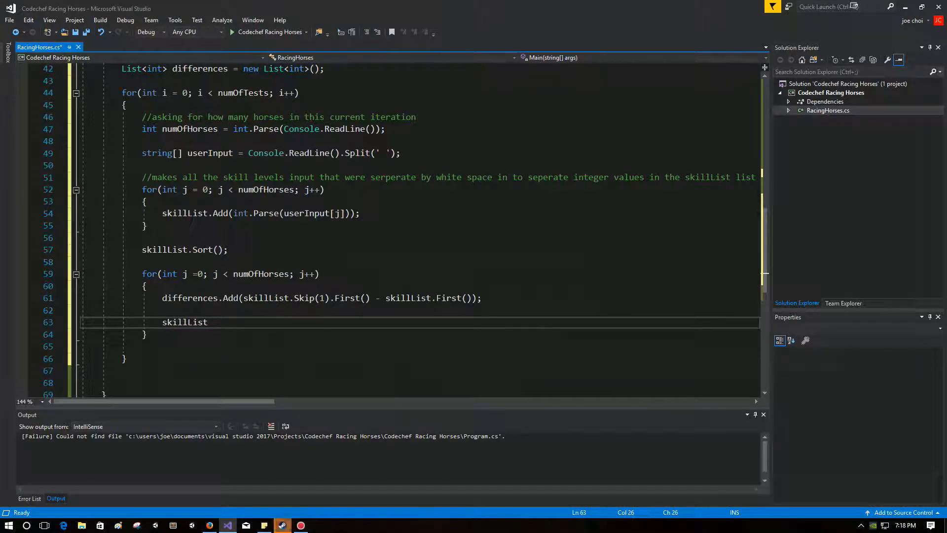
type(".Remove")
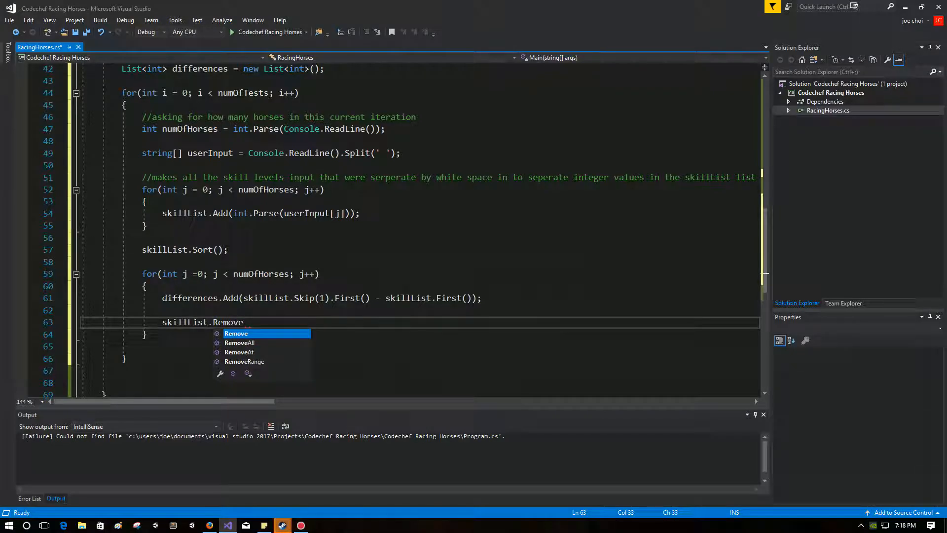
type("At(")
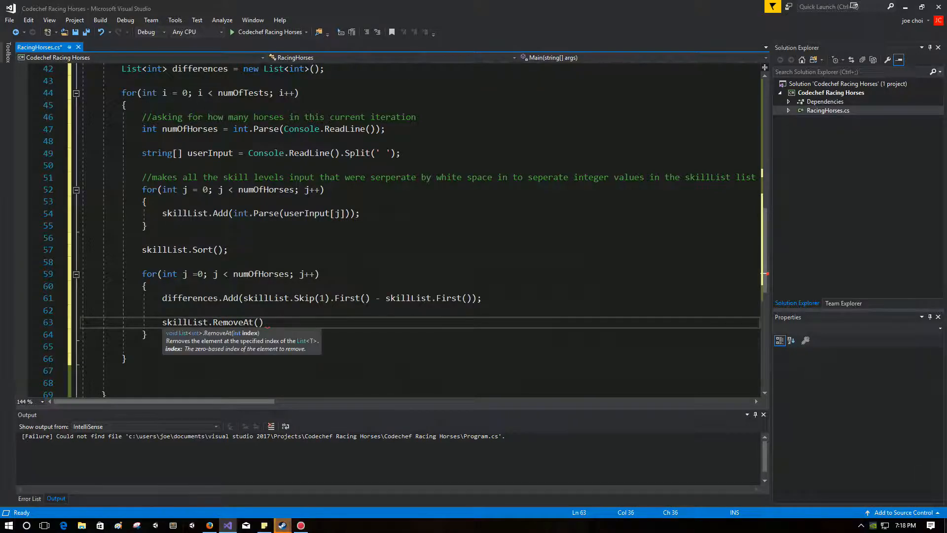
type("0")
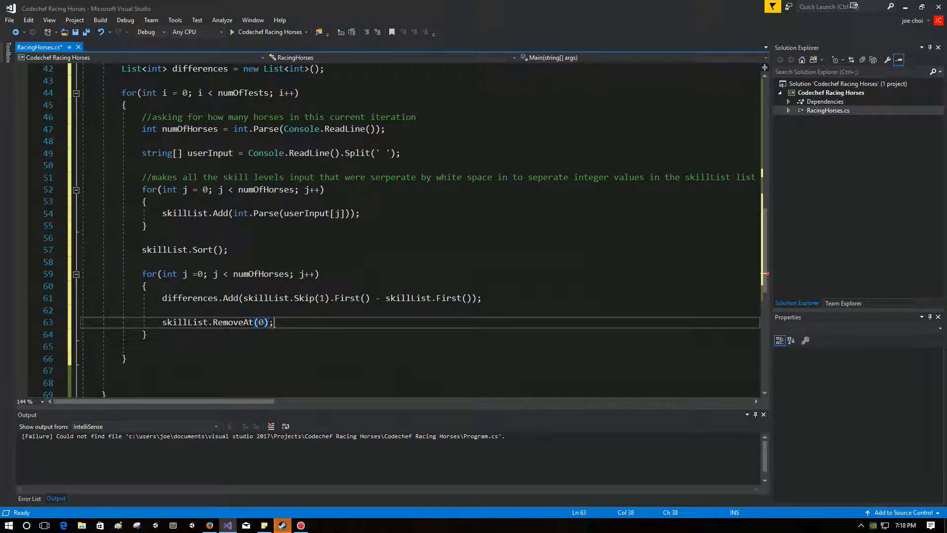
type(");")
Step: Add skillList.RemoveAt(0); after the difference, highlighting the First() and Skip(1).First() terms while explaining
key("shift+Home")
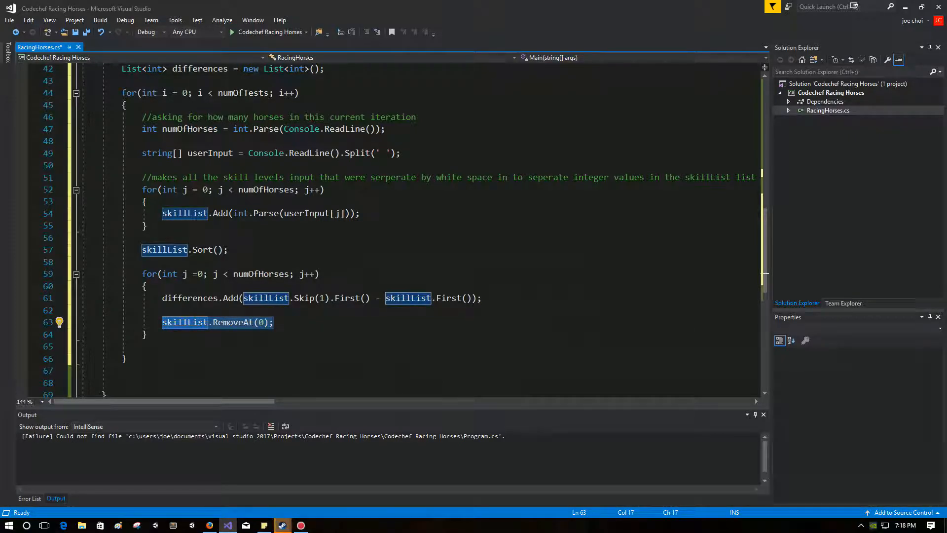
left_click_drag(386, 297, 162, 311)
key("shift+Left")
key("shift+Left")
key("shift+Left")
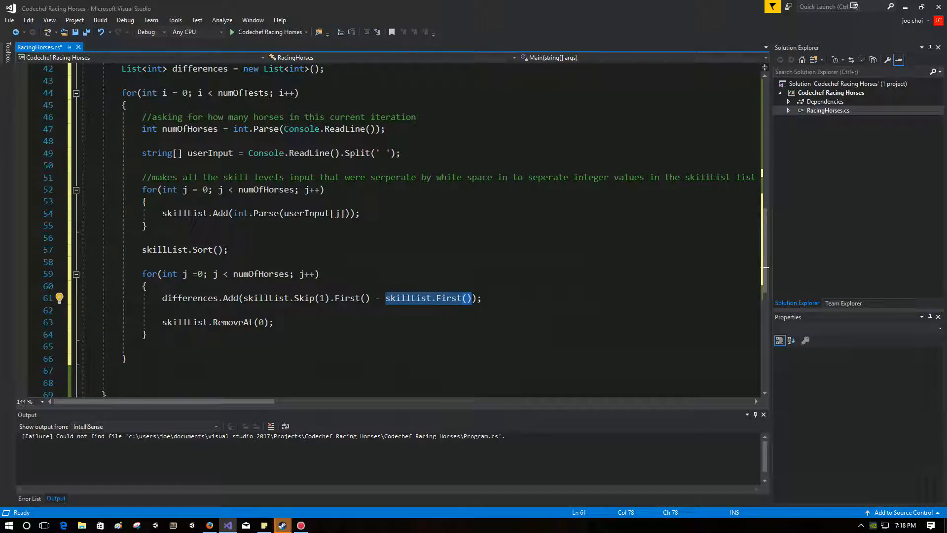
left_click(273, 322)
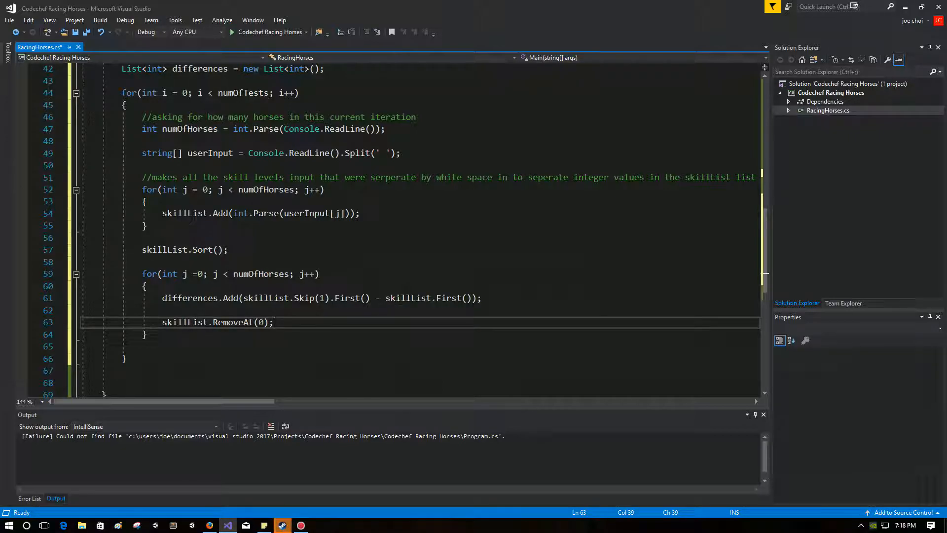
left_click_drag(386, 298, 472, 298)
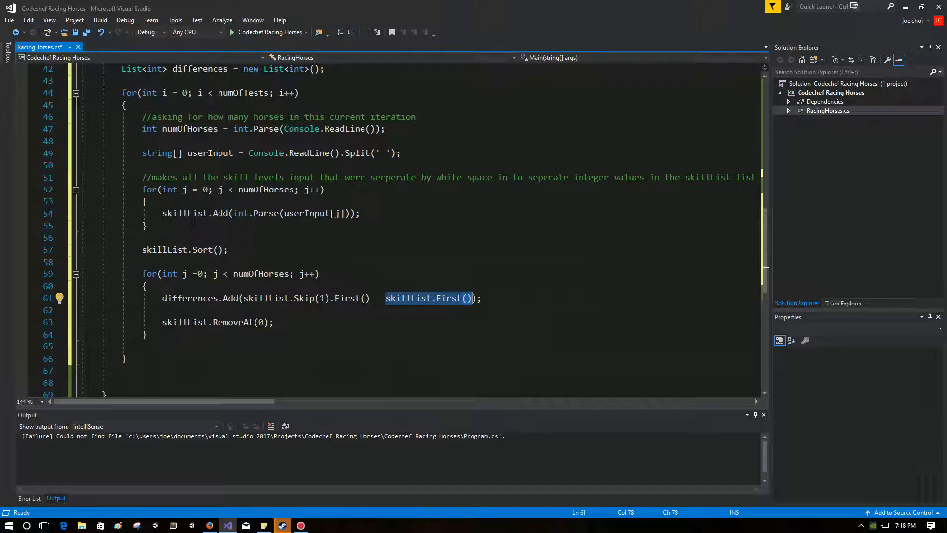
left_click_drag(370, 297, 242, 297)
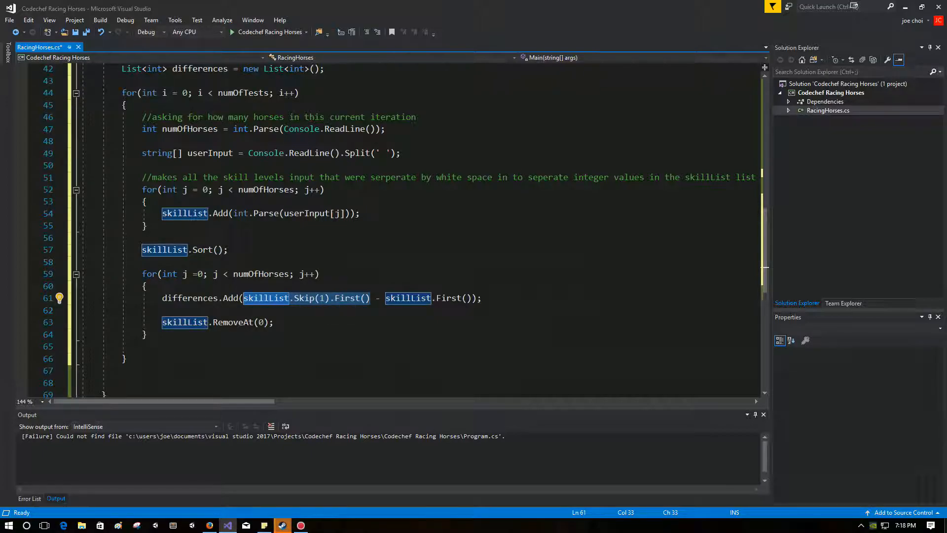
left_click_drag(386, 297, 472, 298)
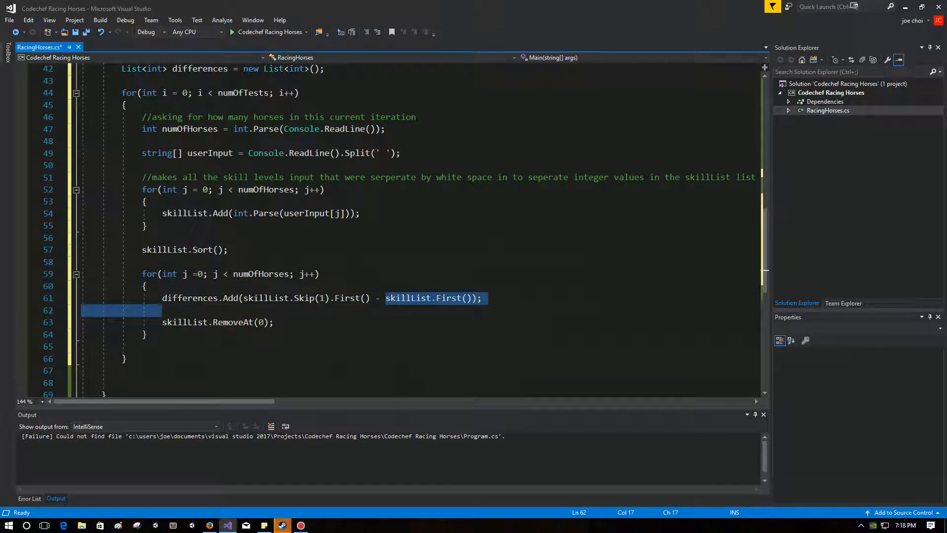
left_click_drag(369, 298, 243, 298)
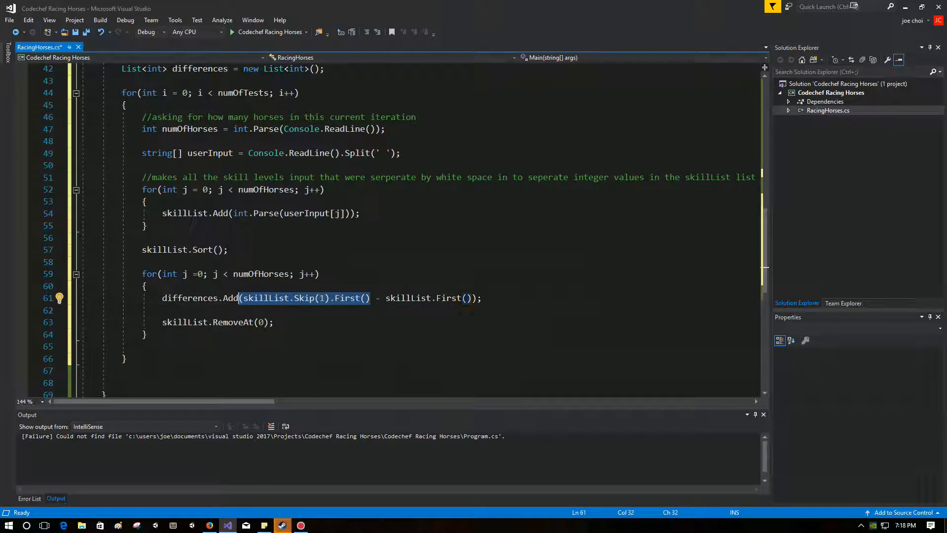
left_click_drag(385, 298, 471, 298)
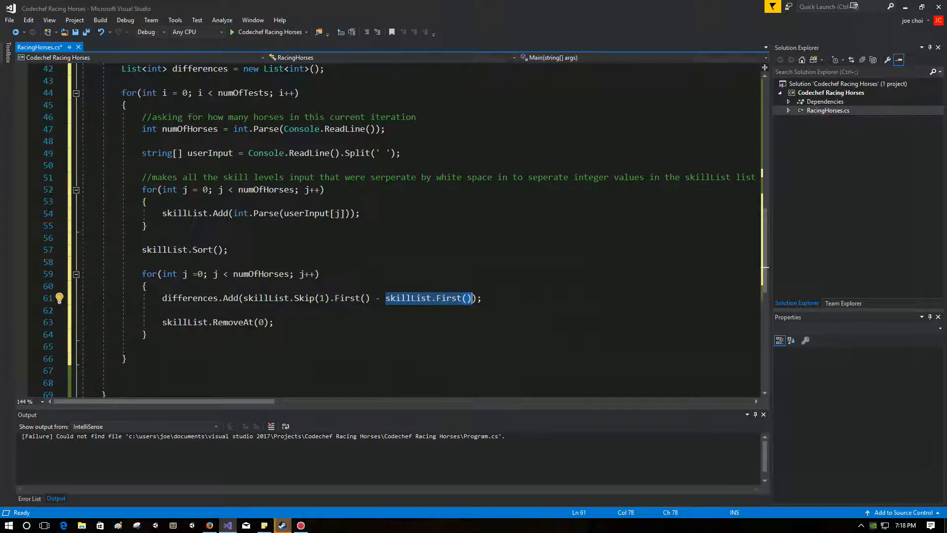
left_click(274, 322)
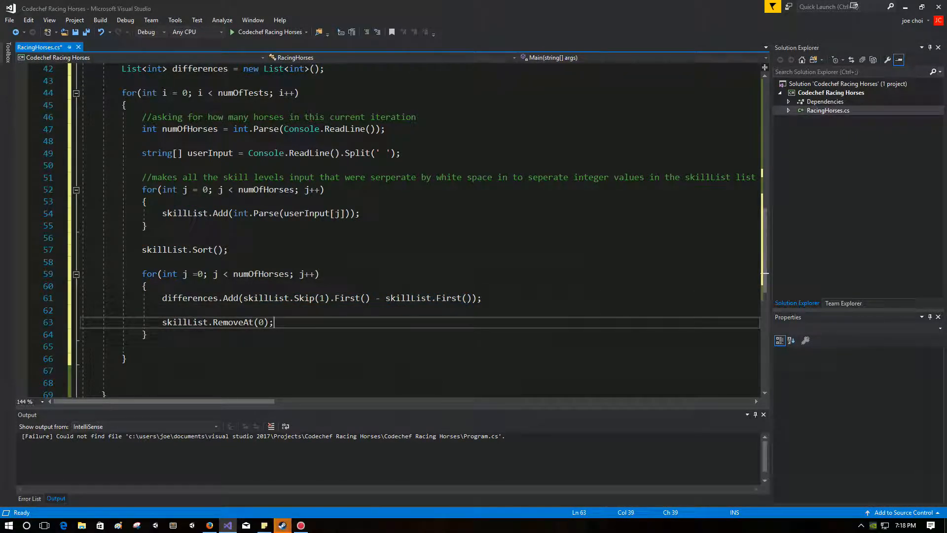
Step: Review the second loop's header, lowest and second-lowest skill terms and the RemoveAt line, then move past the loop
left_click_drag(274, 321, 162, 322)
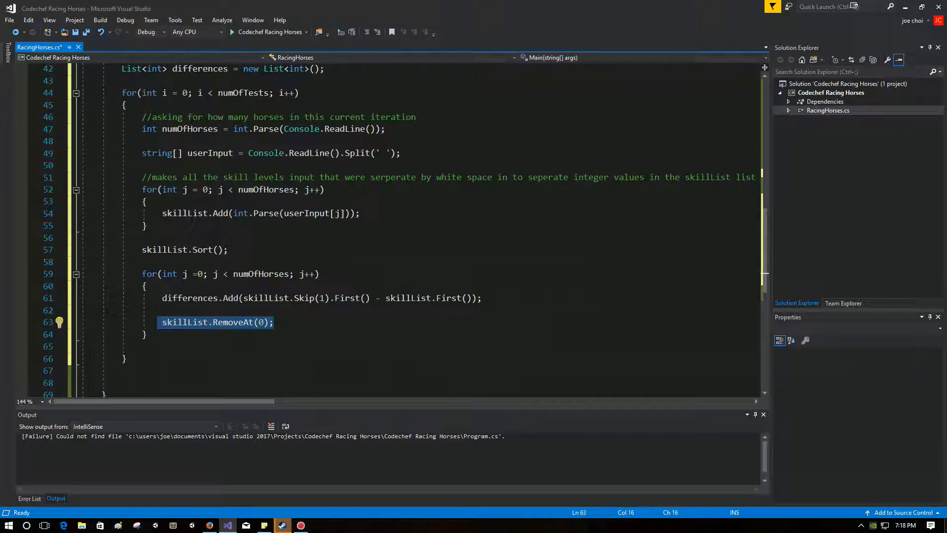
left_click_drag(385, 298, 467, 298)
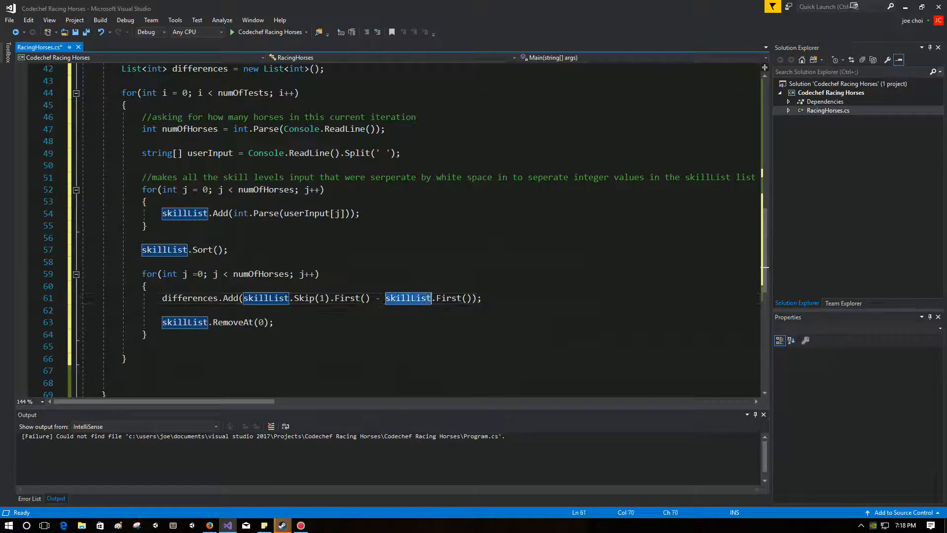
left_click_drag(319, 274, 142, 274)
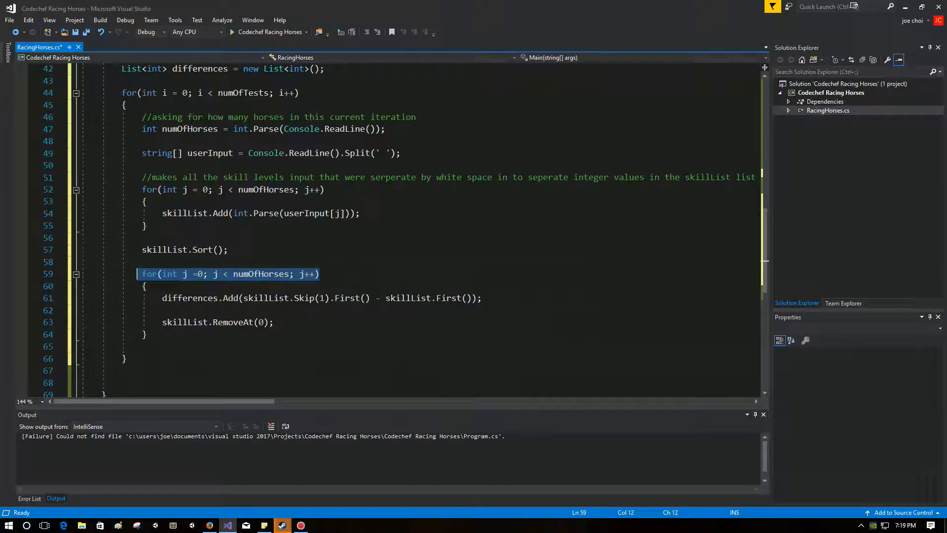
left_click(148, 285)
left_click(412, 297)
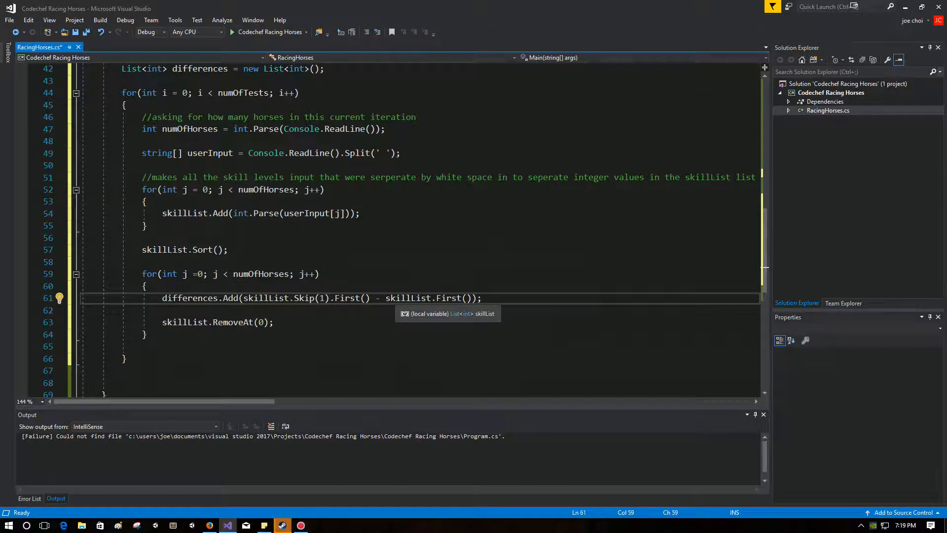
left_click_drag(385, 298, 474, 298)
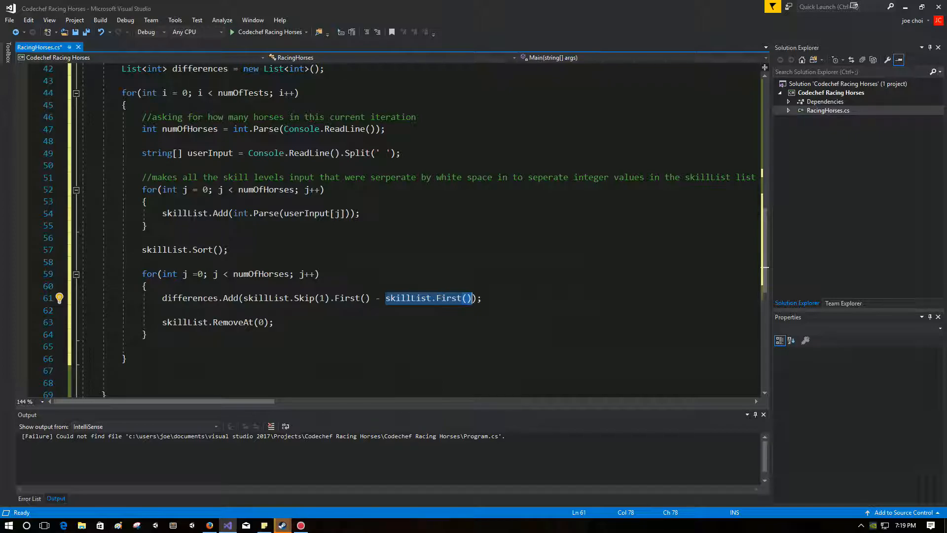
left_click_drag(370, 297, 242, 298)
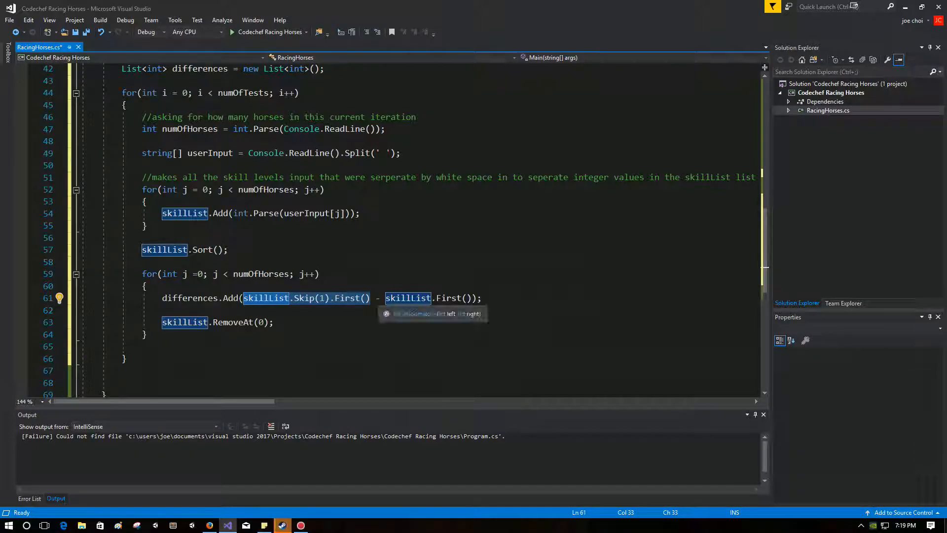
left_click_drag(375, 298, 248, 297)
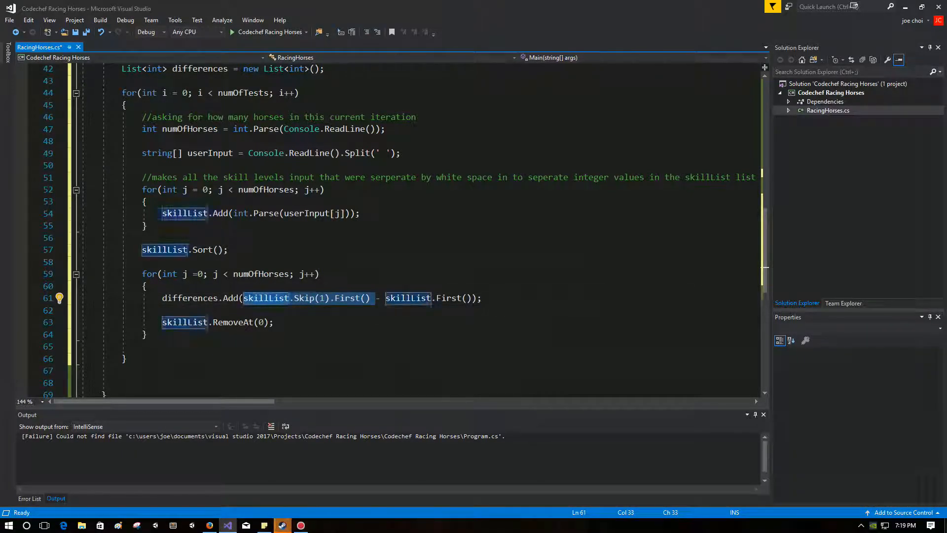
left_click(247, 298)
left_click_drag(385, 297, 473, 297)
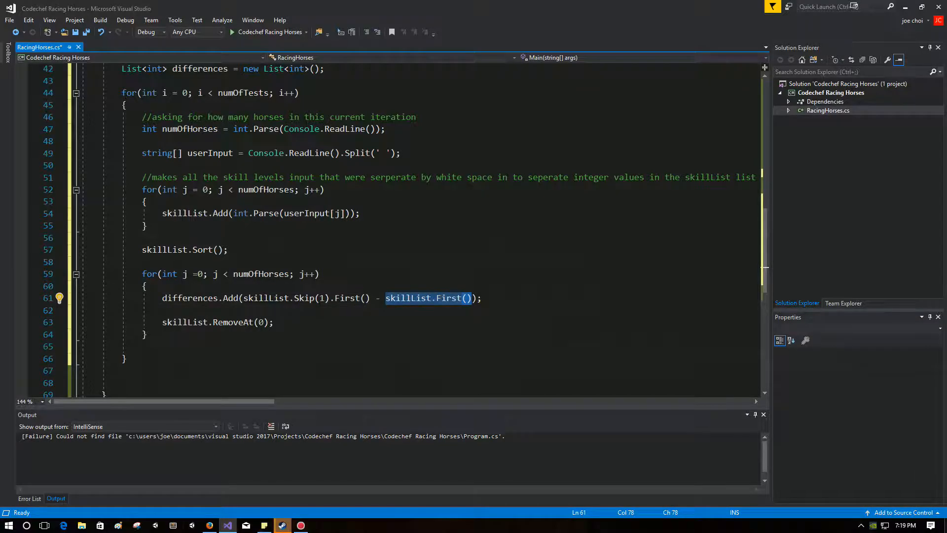
left_click(444, 322)
key("Down")
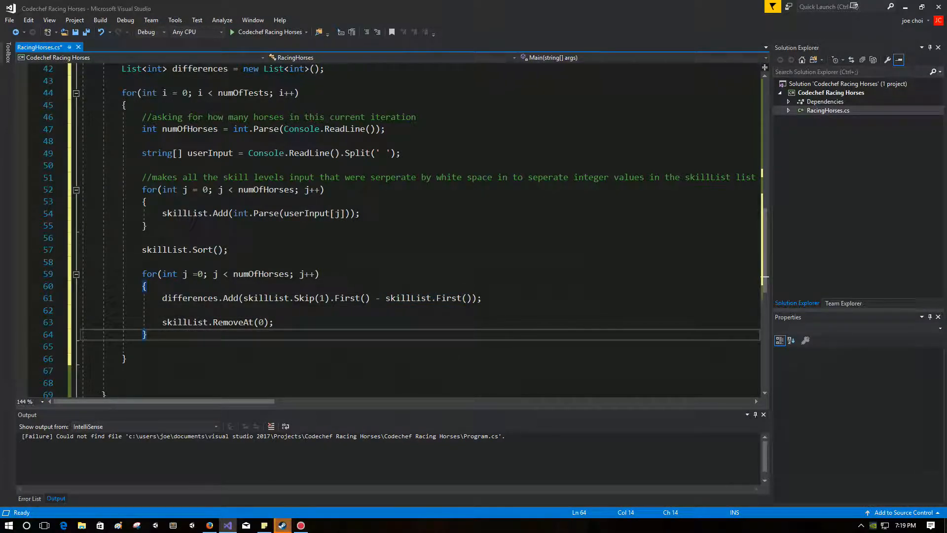
scroll(415, 222, "down", 1)
Step: Print differences.Min() with Console.WriteLine after the second loop
key("Return")
key("Return")
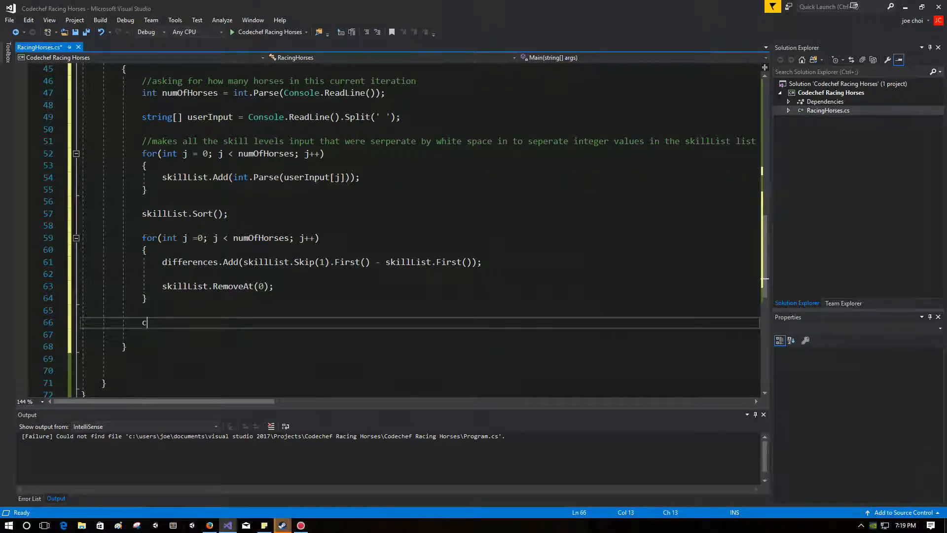
type("cw")
key("Tab")
key("Tab")
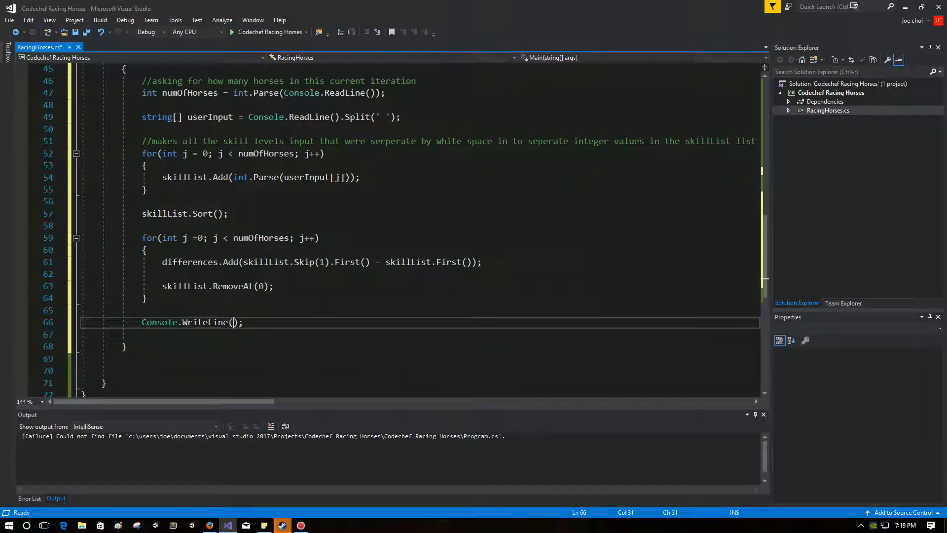
type("dif")
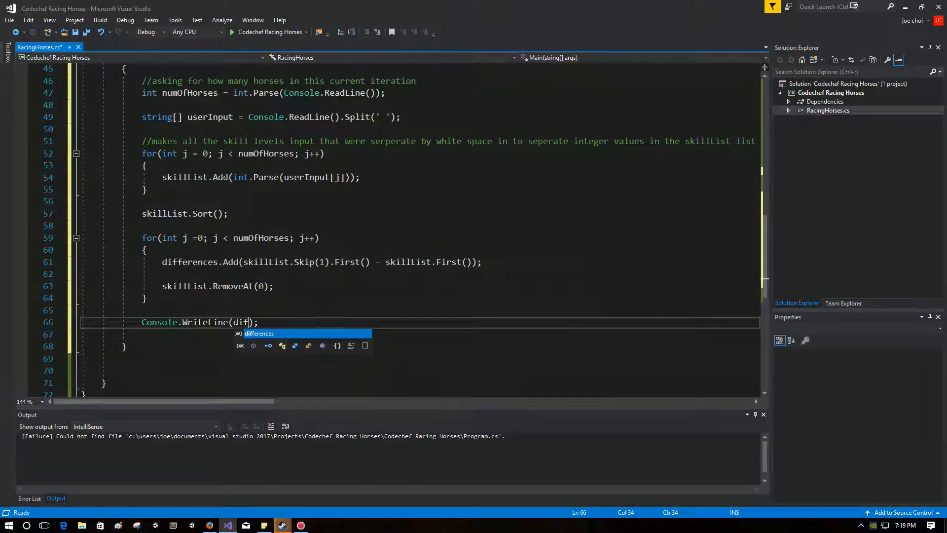
key("Tab")
type(".")
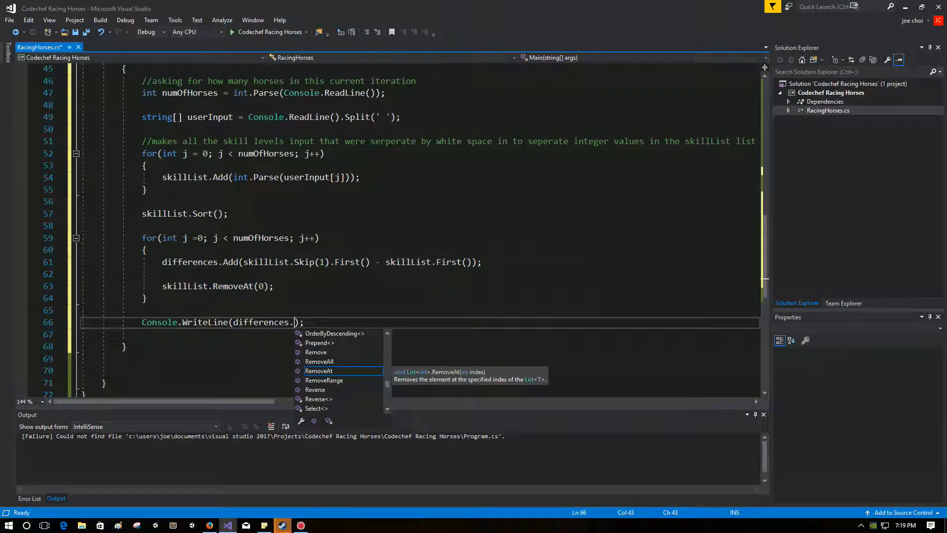
key("Escape")
scroll(414, 222, "up", 5)
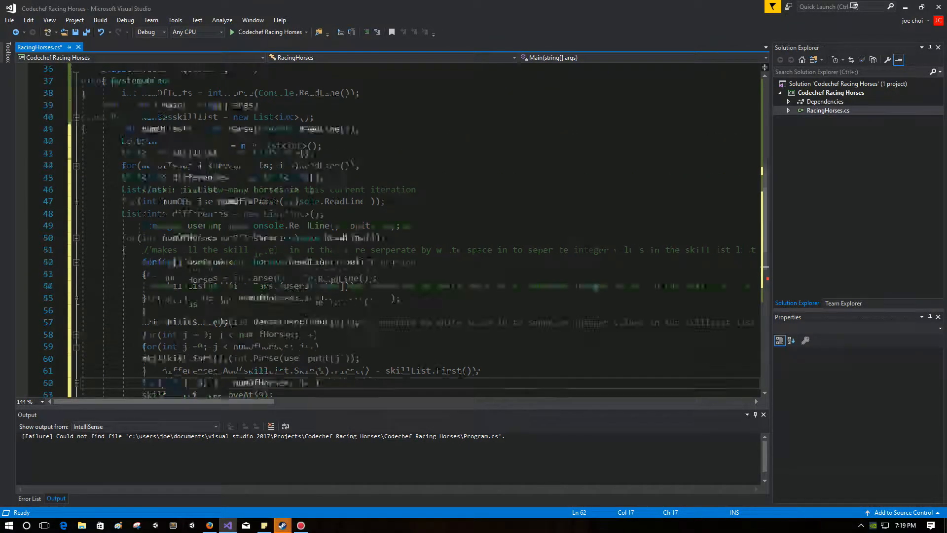
left_click_drag(122, 238, 122, 249)
left_click(122, 249)
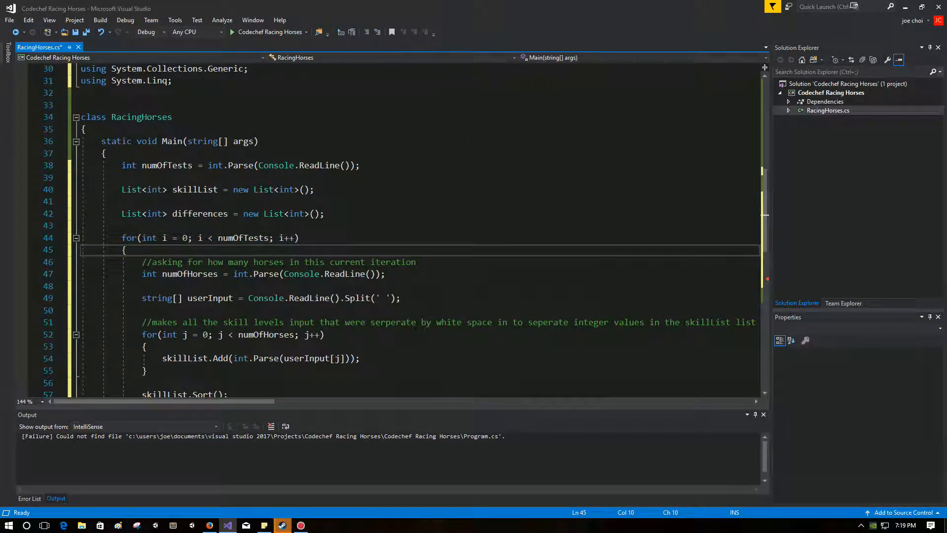
scroll(414, 222, "down", 3)
scroll(414, 222, "down", 3)
left_click(147, 371)
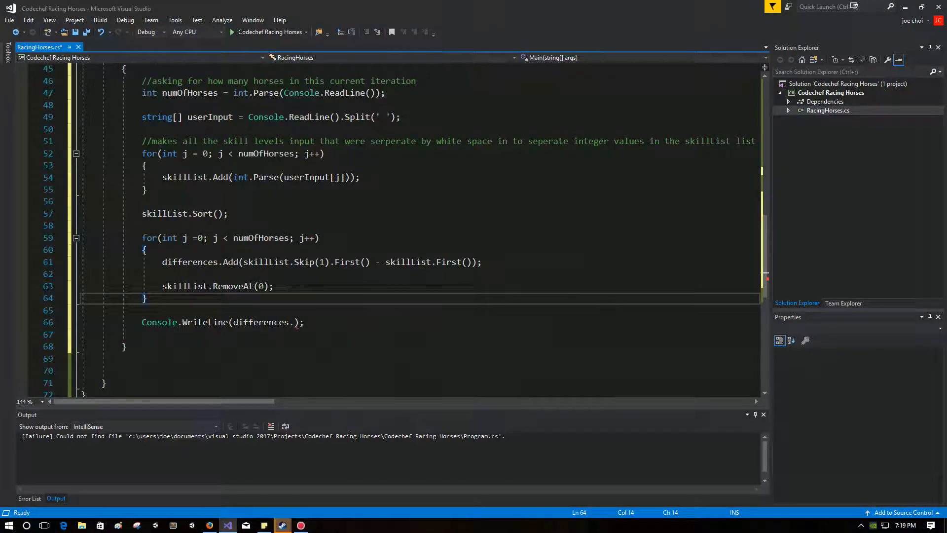
scroll(415, 222, "up", 3)
scroll(415, 223, "down", 1)
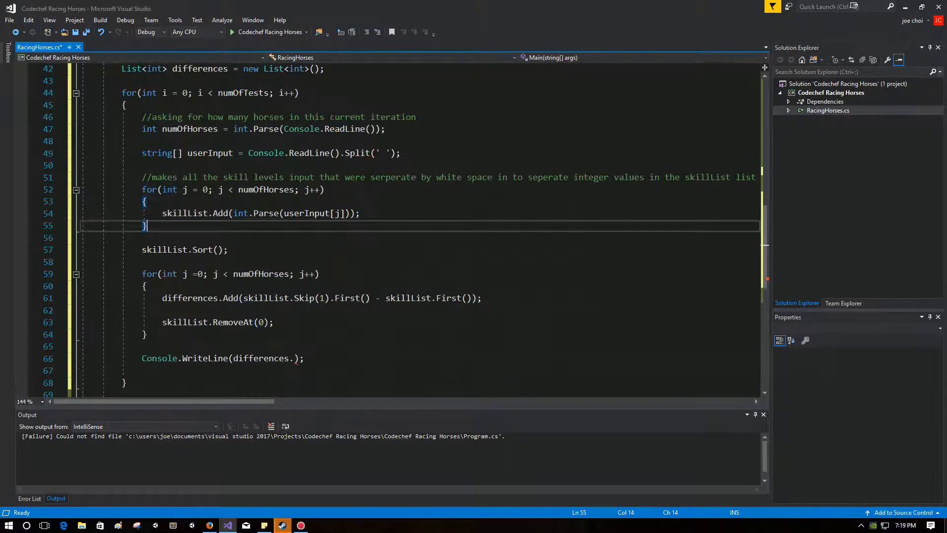
left_click(294, 358)
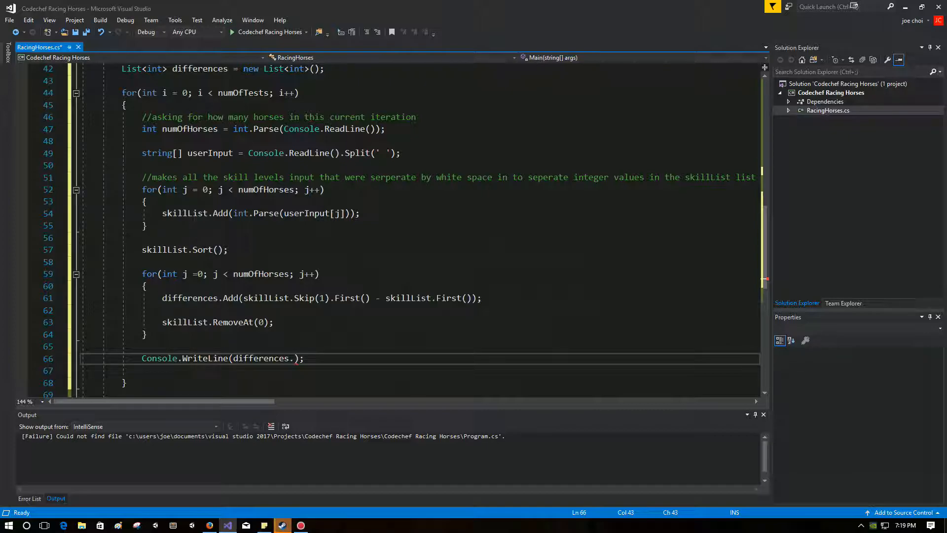
type("Min()")
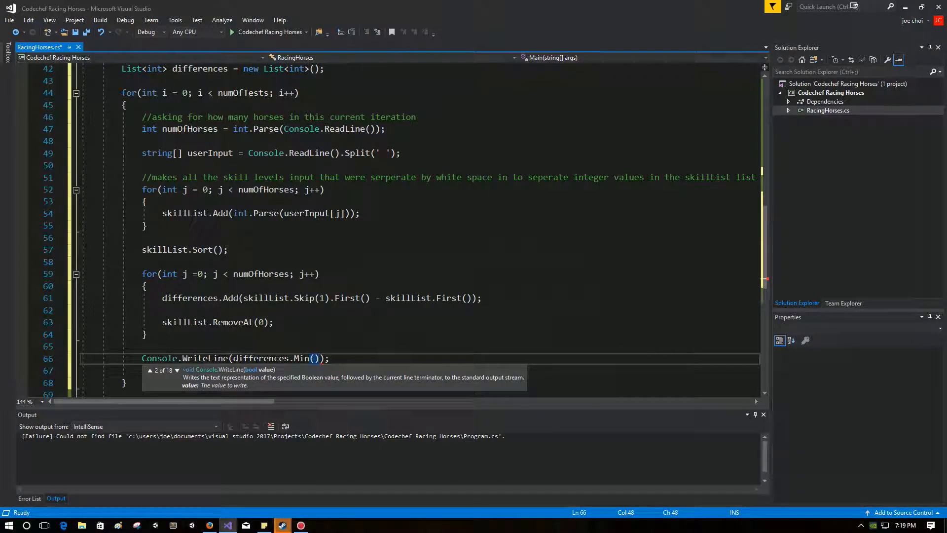
scroll(415, 222, "down", 1)
key("End")
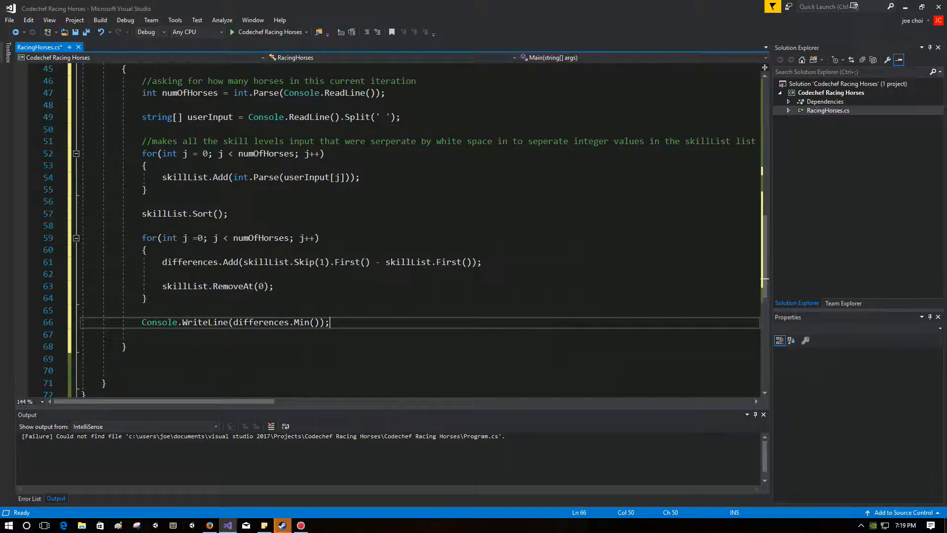
scroll(414, 222, "down", 1)
Step: Add skillList.Clear(); and differences.Clear(); for the next test case, then build and run with Ctrl+F5
key("Return")
key("Return")
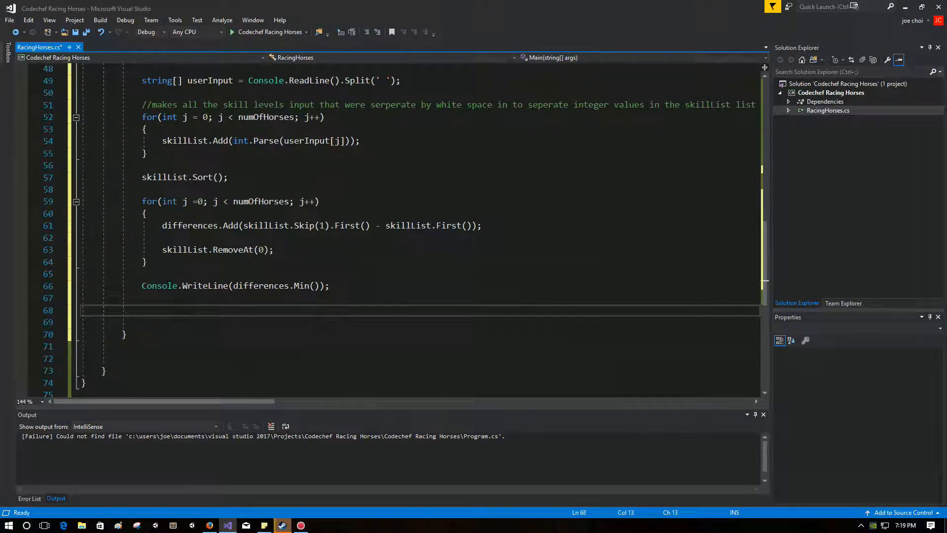
type("skillList.Cl")
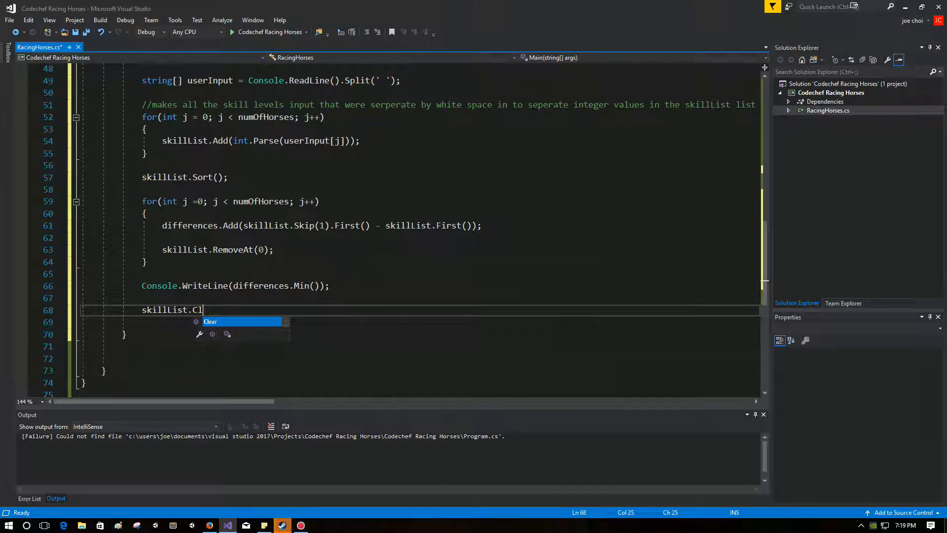
type("ear();")
key("Return")
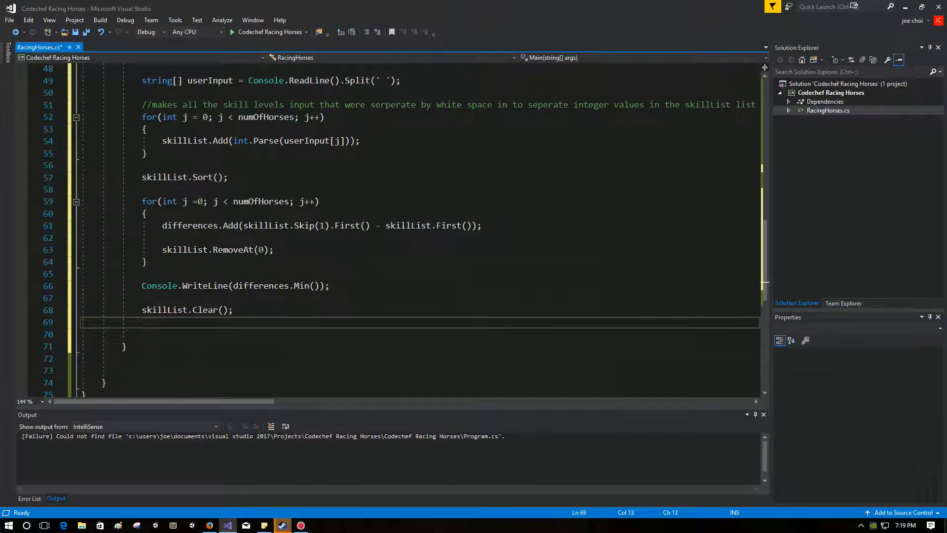
type("differen")
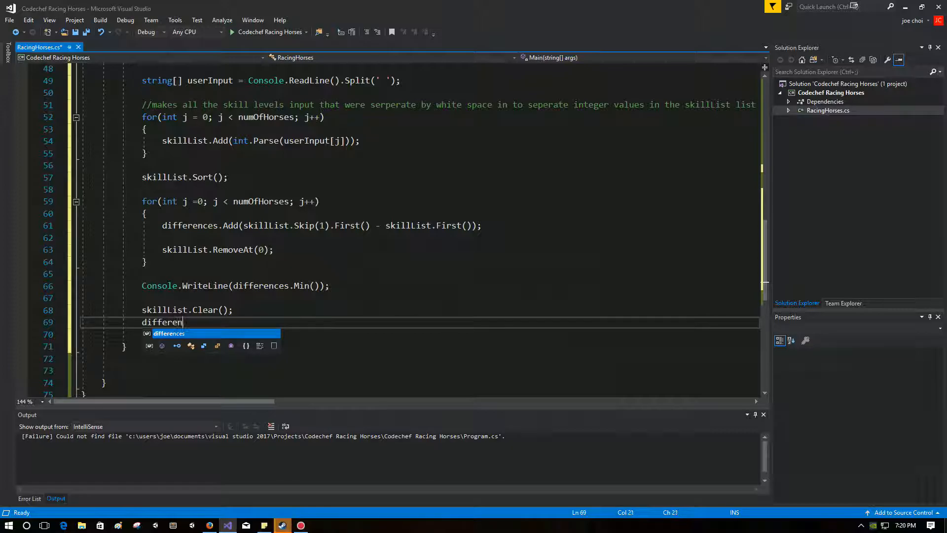
type("ces.Clear()")
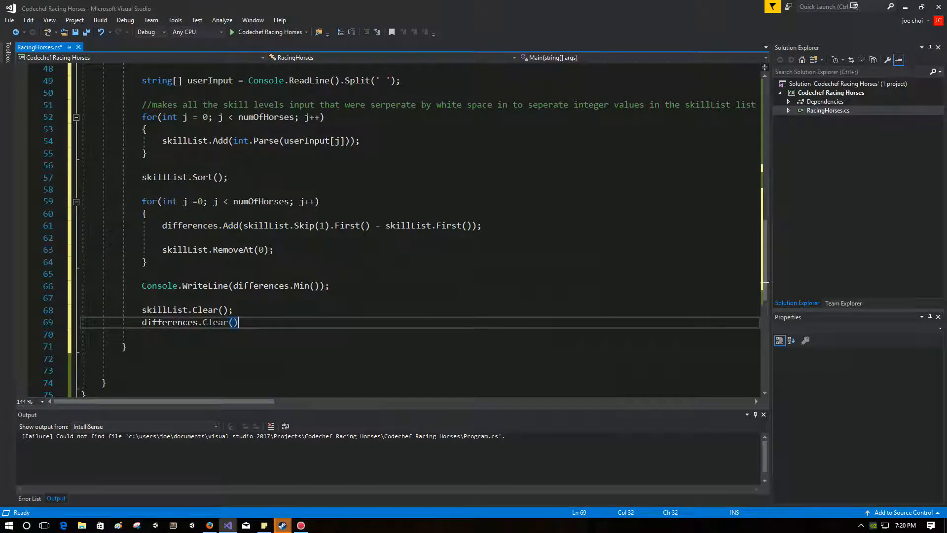
type(";")
scroll(415, 222, "up", 1)
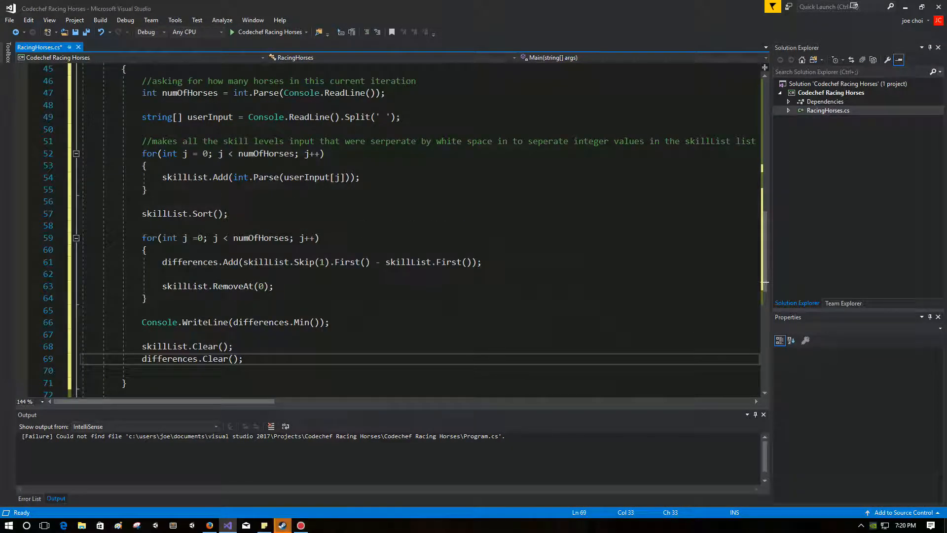
key("ctrl+F5")
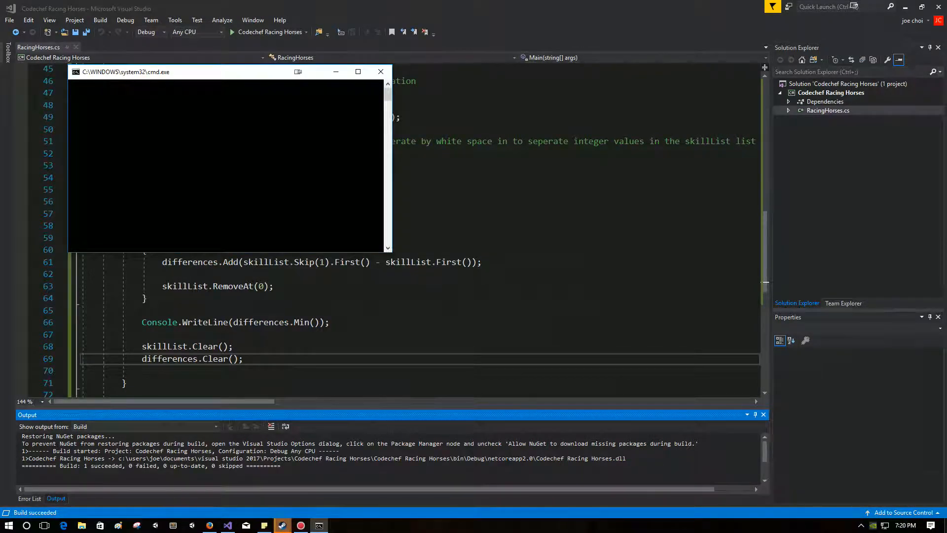
Step: Place the console beside the CodeChef sample and enter 1, 5, 4 9 1 32 13, crashing with 'Sequence contains no elements'
left_click(210, 525)
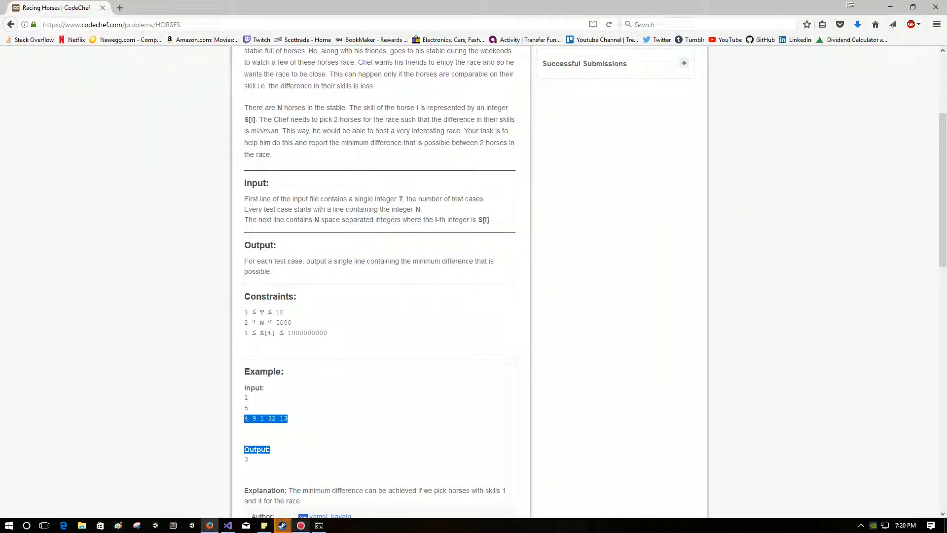
left_click(319, 525)
left_click_drag(222, 71, 655, 130)
type("4 9 1")
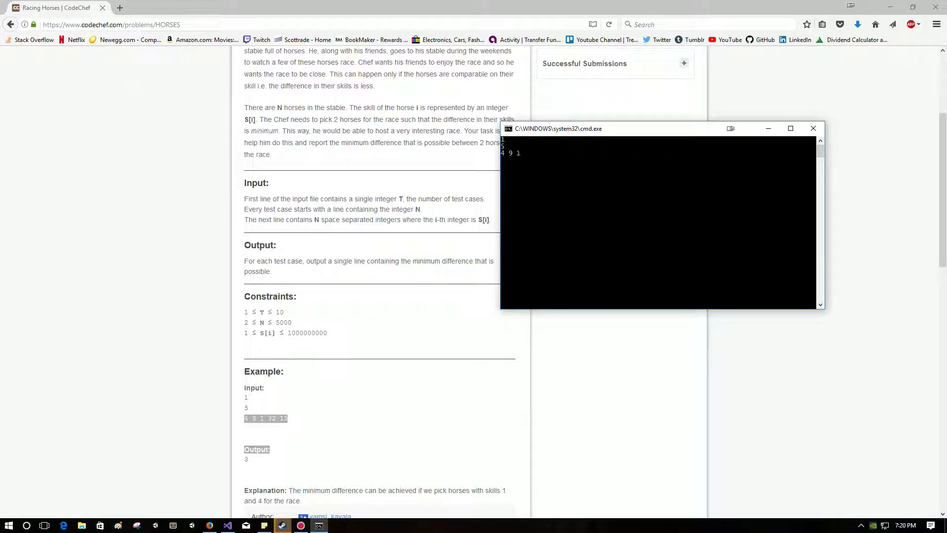
type("32 13")
key("Return")
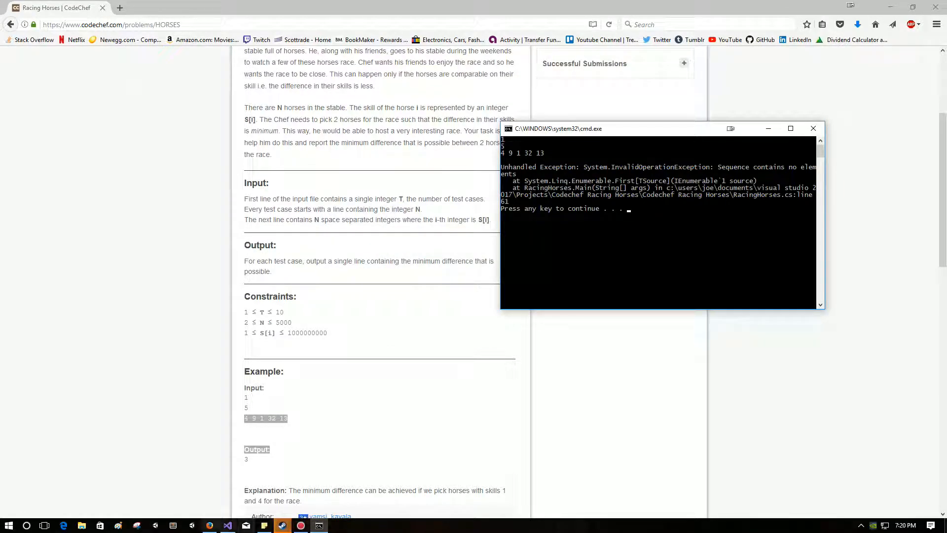
left_click(245, 525)
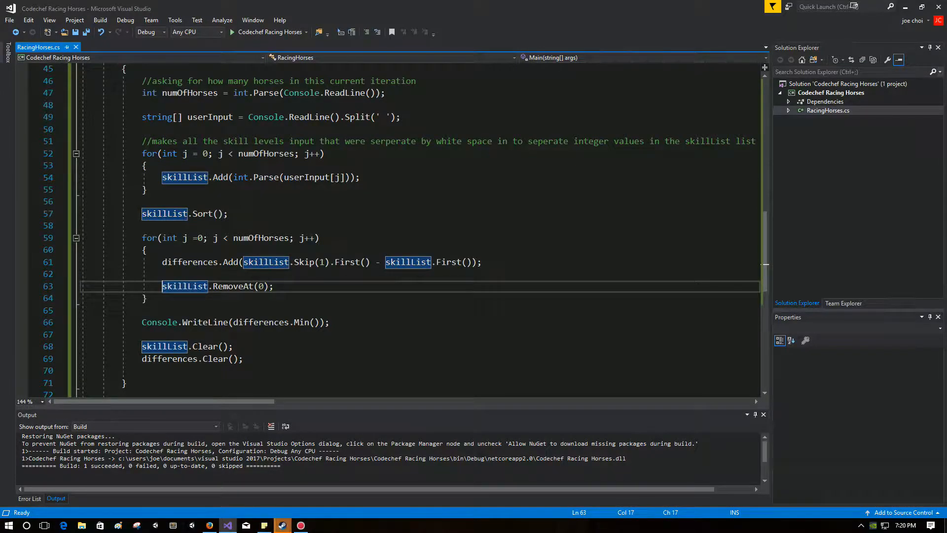
Step: Change the second loop's bound to numOfHorses-1 so it stops one short of the sorted skills
left_click(244, 358)
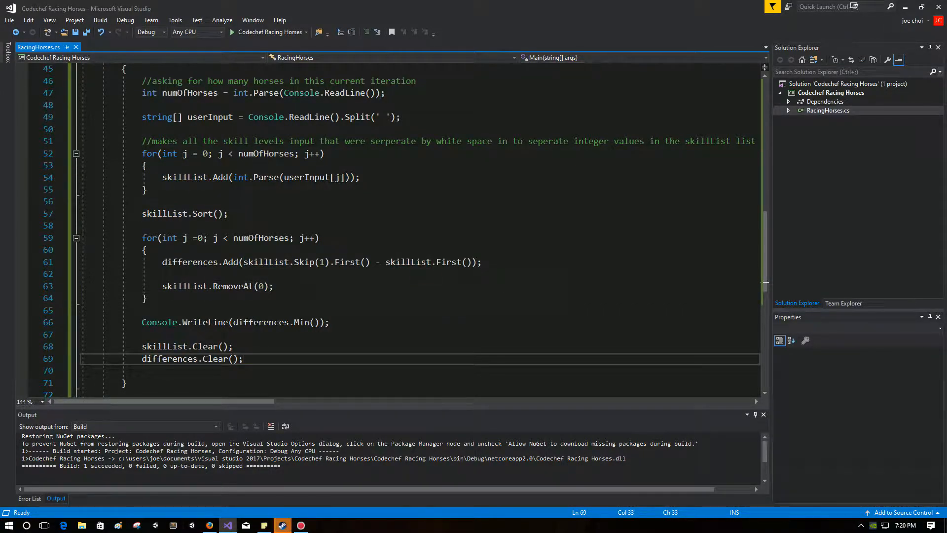
left_click(370, 262)
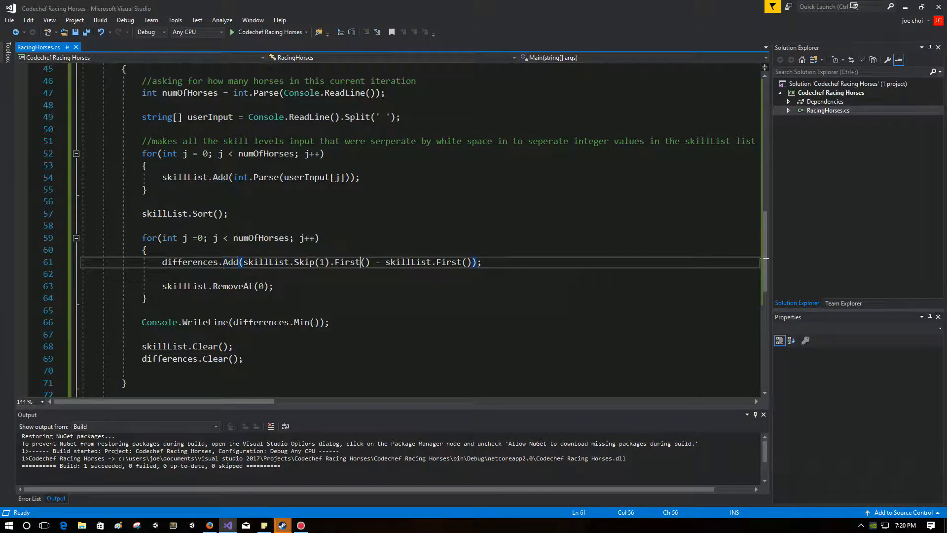
double_click(406, 262)
left_click(467, 262)
left_click(370, 286)
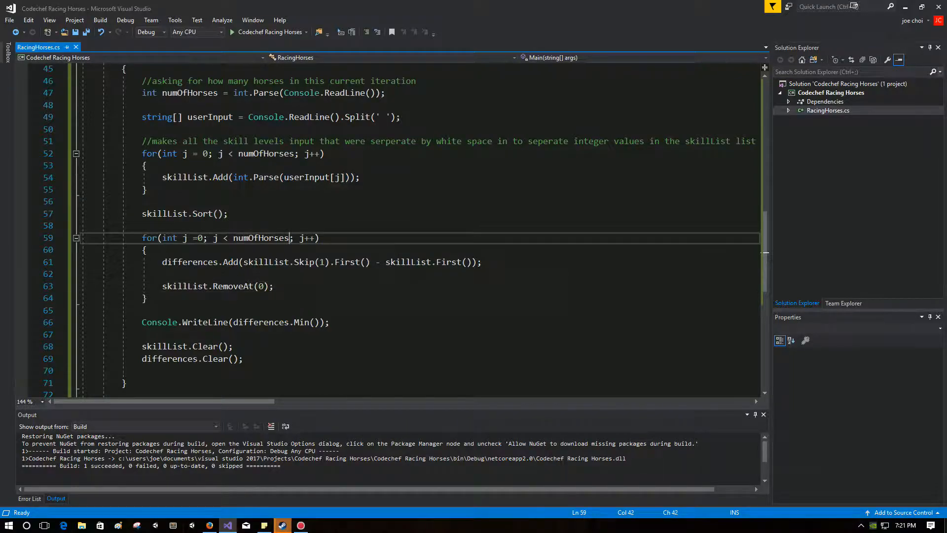
left_click(292, 238)
type("-1")
double_click(262, 237)
left_click(371, 274)
Step: Highlight the skillList.First() and Skip(1).First() terms on line 61 while explaining why the loop runs one less time
double_click(407, 262)
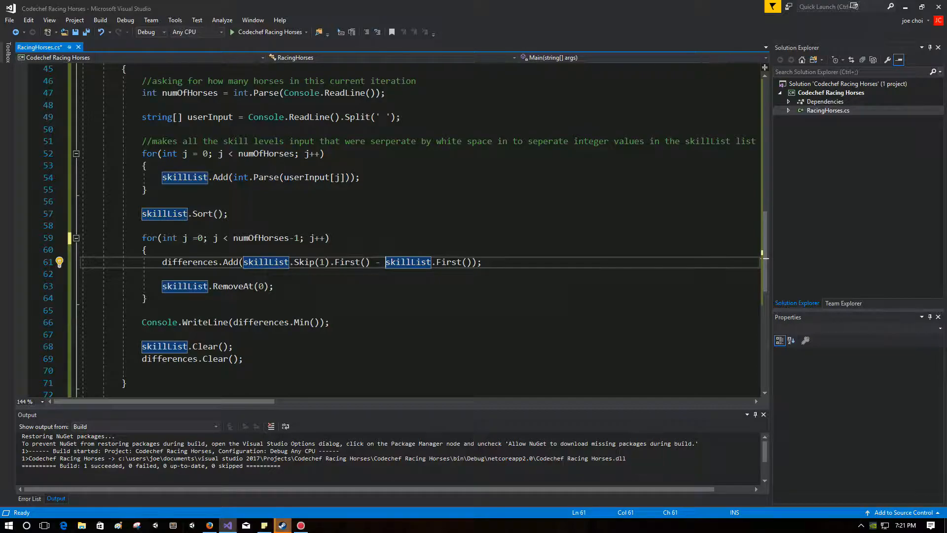
key("shift+Right")
key("shift+Right")
key("shift+Right")
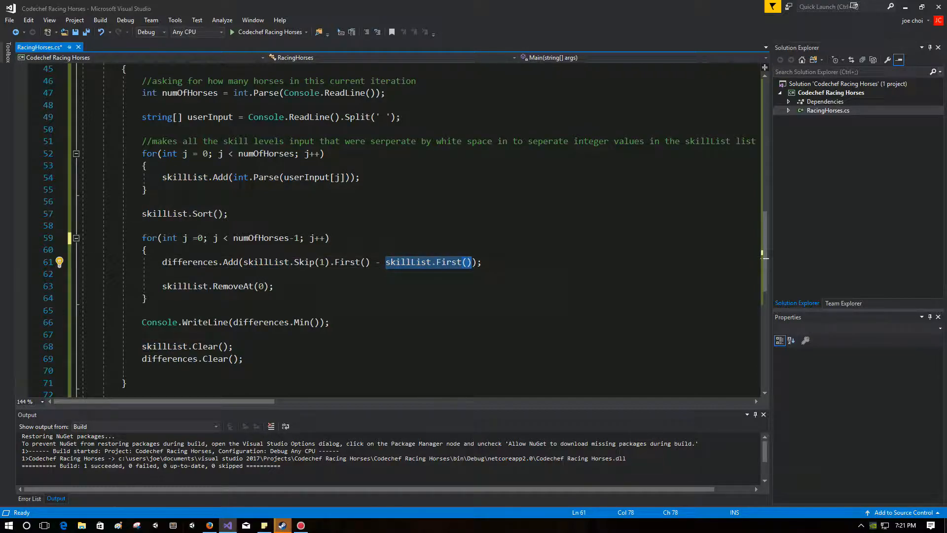
key("ctrl+Left")
key("ctrl+Left")
key("ctrl+Left")
key("ctrl+shift+Left")
key("ctrl+shift+Left")
key("ctrl+shift+Left")
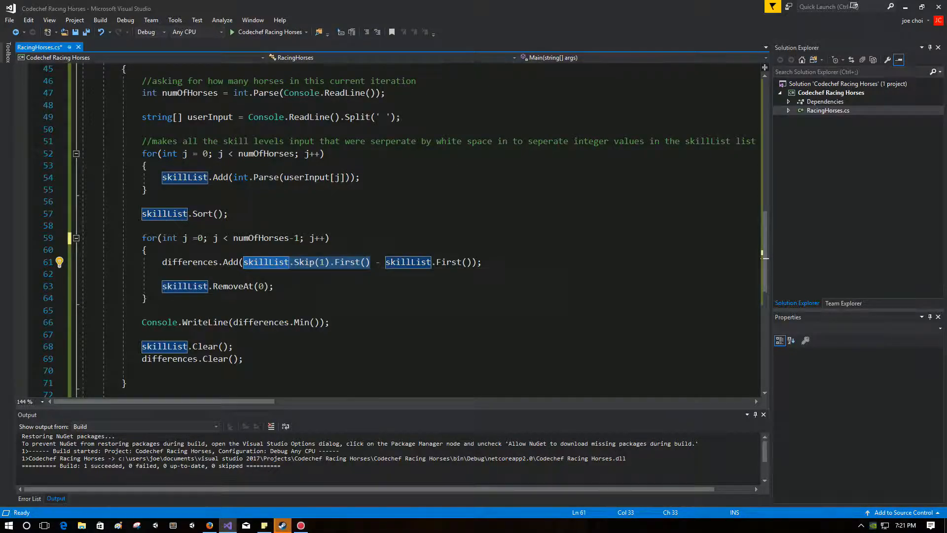
key("End")
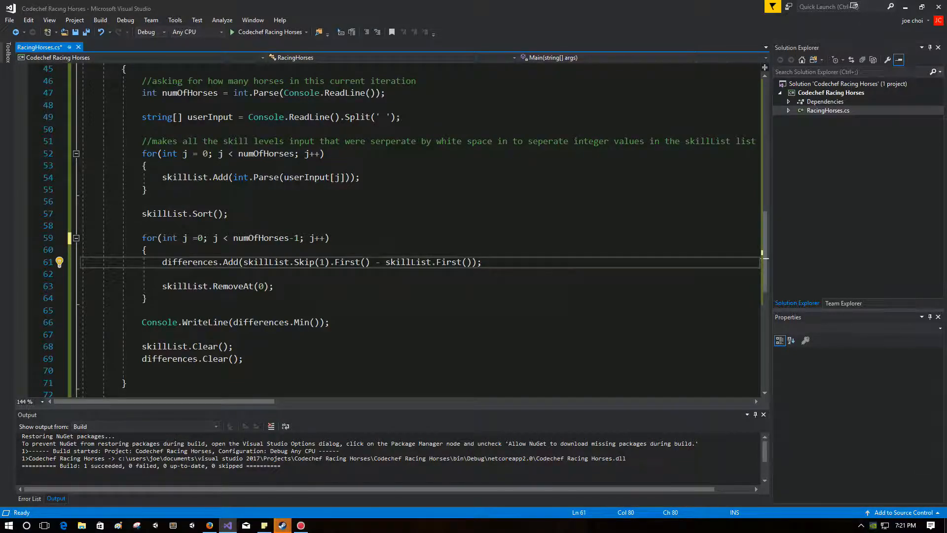
left_click_drag(385, 261, 463, 261)
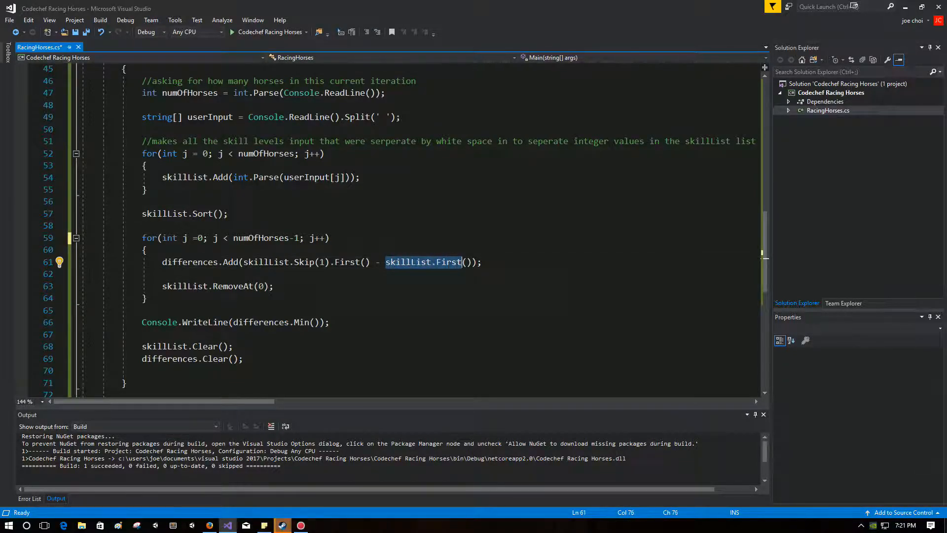
key("shift+Right")
key("shift+Right")
left_click_drag(370, 261, 242, 261)
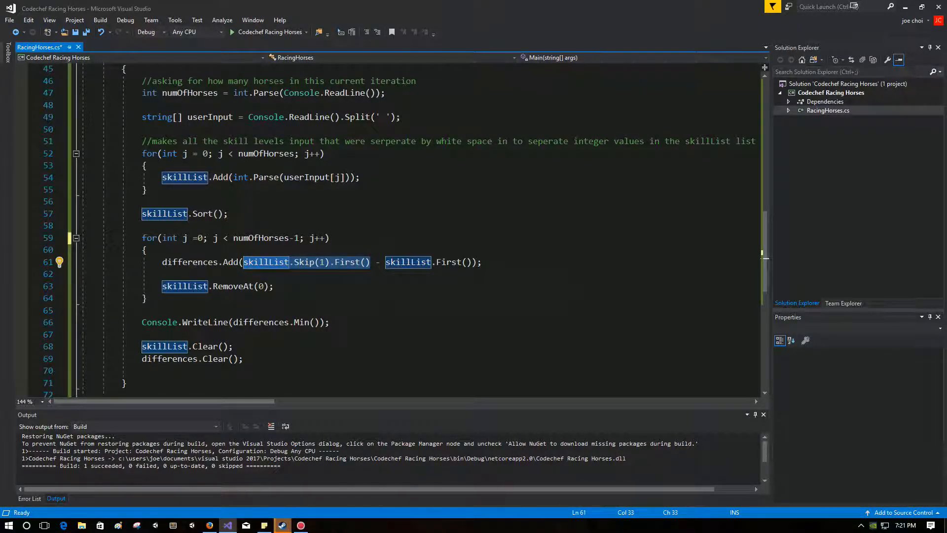
left_click(385, 262)
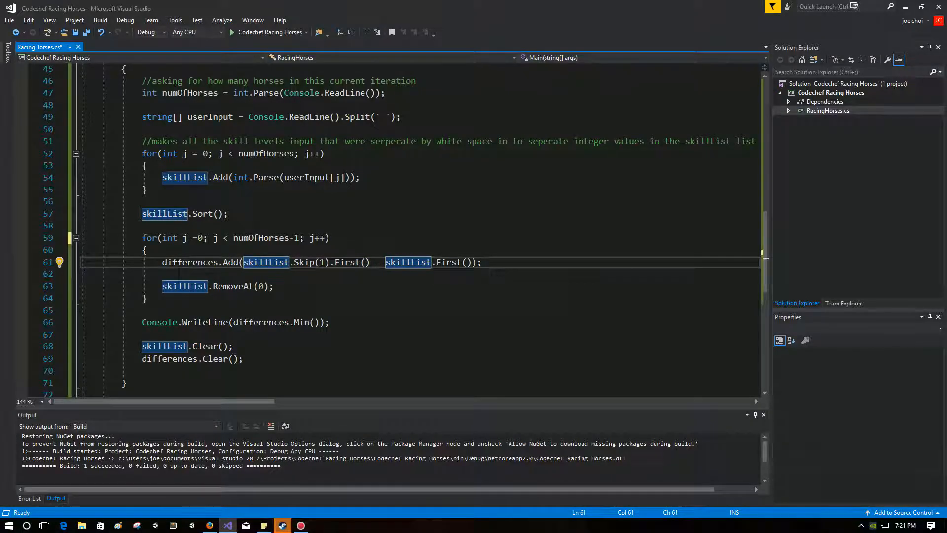
left_click_drag(386, 262, 472, 262)
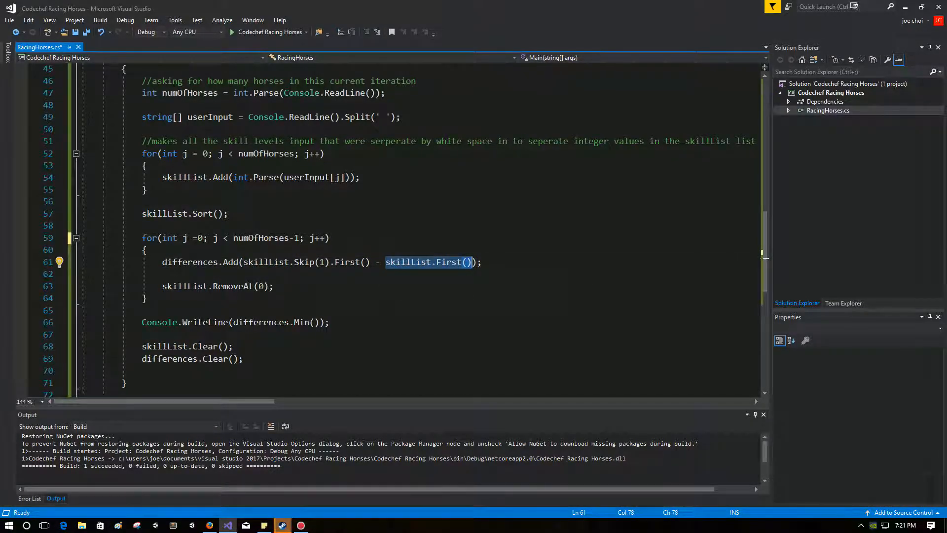
left_click_drag(370, 262, 243, 263)
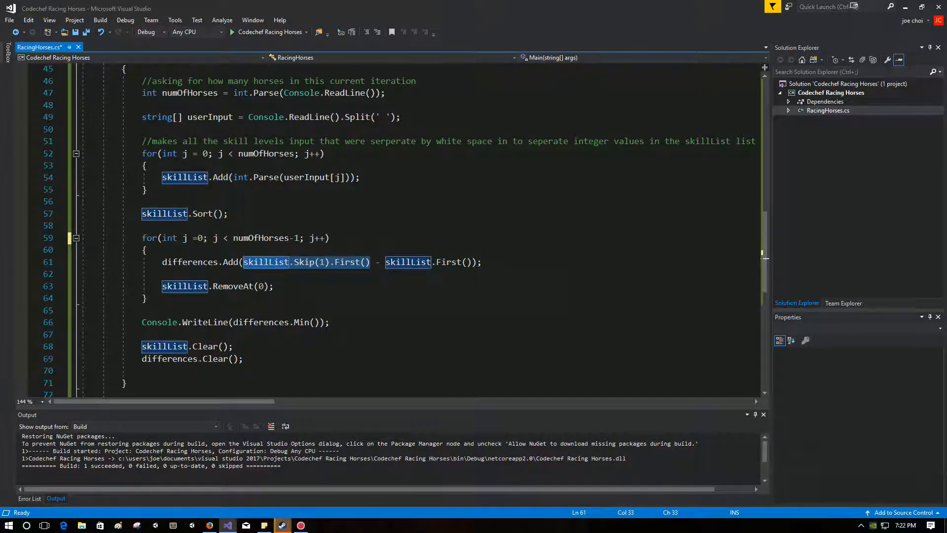
left_click(305, 238)
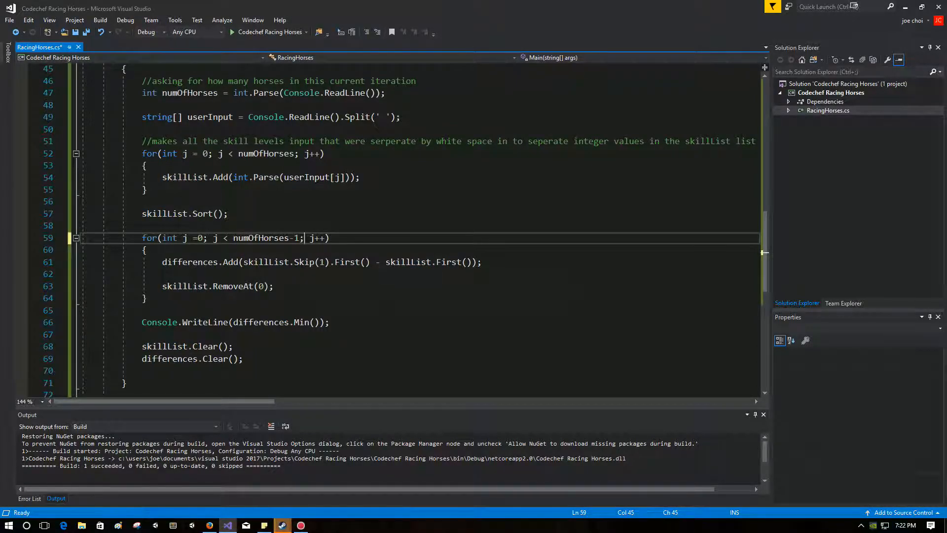
Step: Build and run the program with F5, placing the console beside the CodeChef problem page
key("F5")
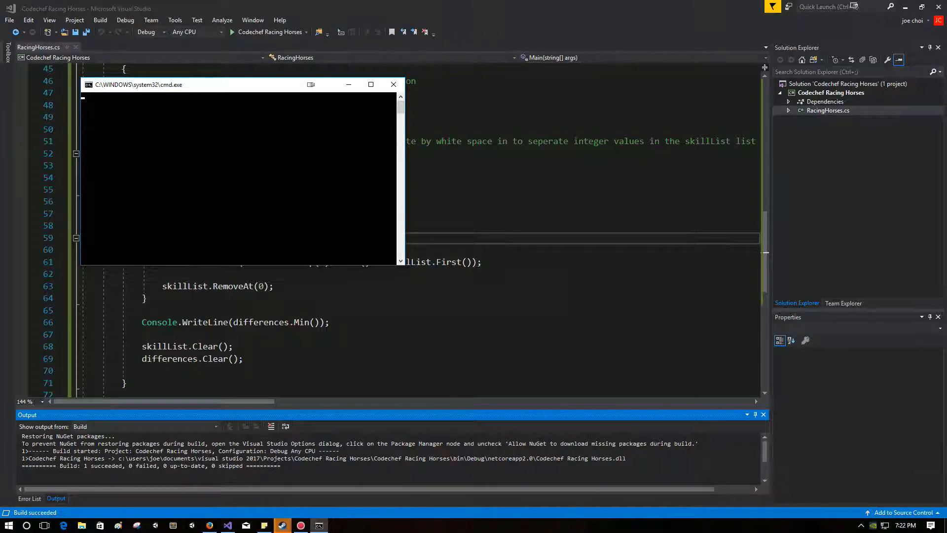
left_click_drag(223, 85, 593, 173)
left_click(210, 525)
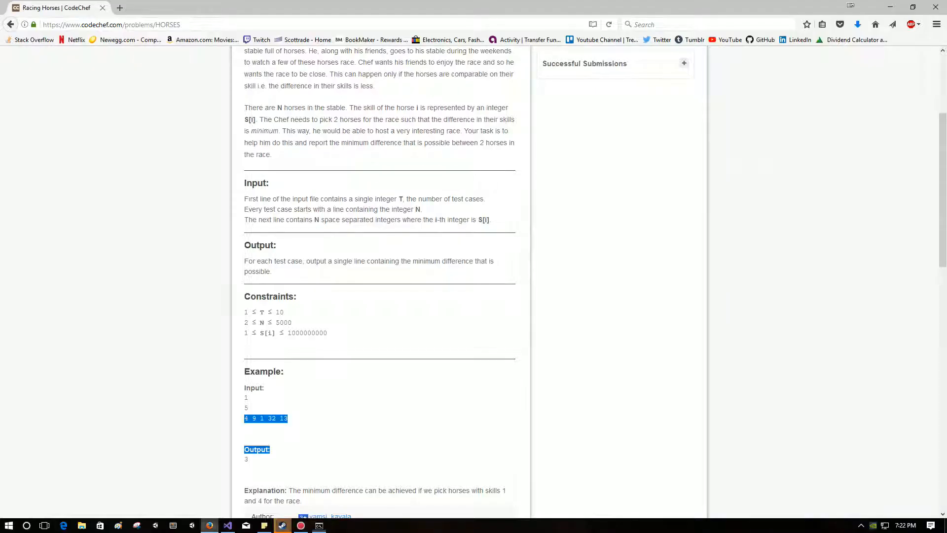
left_click(319, 525)
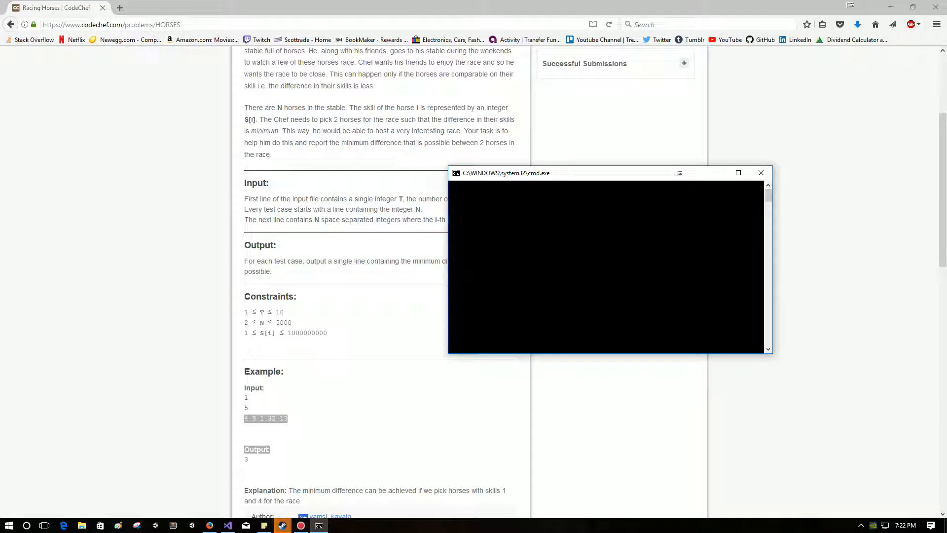
type("5")
Step: Enter the sample input 1, 5, 4 9 1 32 13, confirm the printed result 3, and close the console
key("Return")
type("4 9")
type(" 1 32 13")
key("Return")
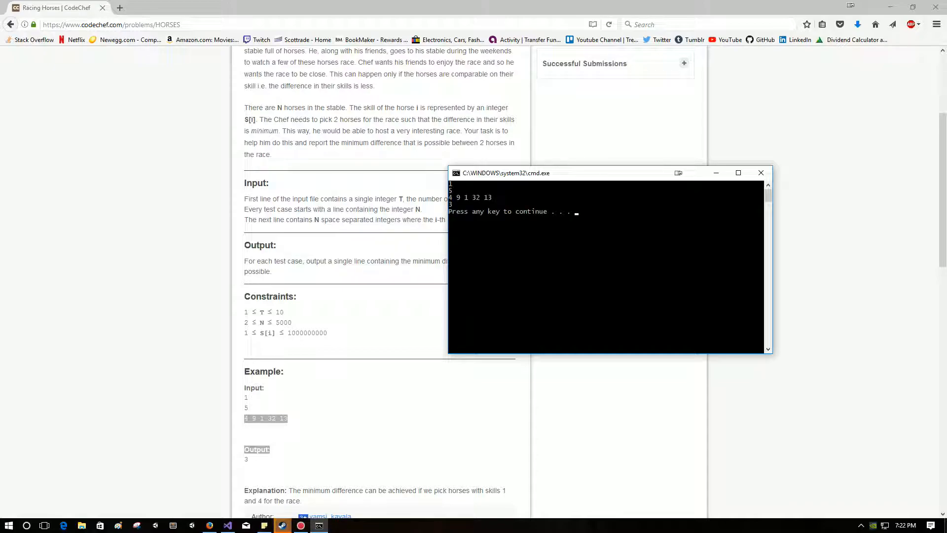
key("Return")
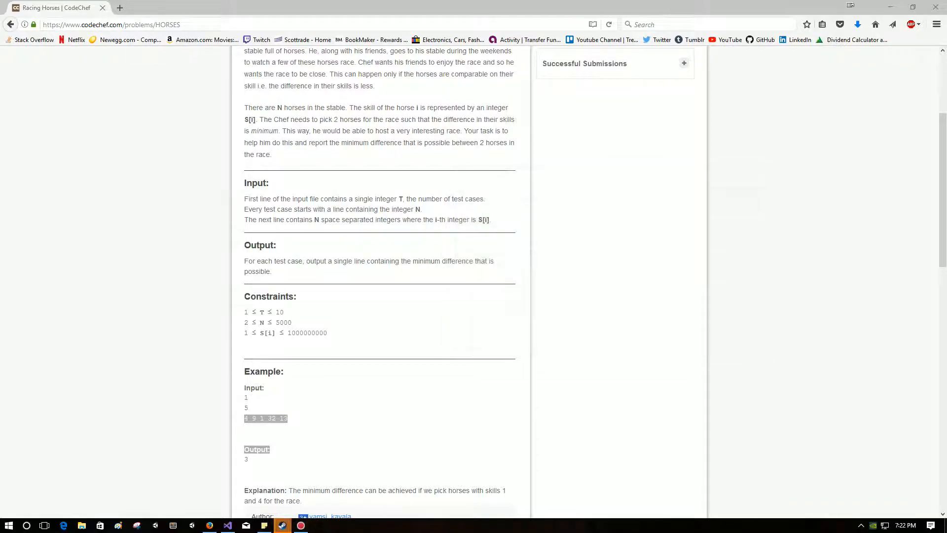
left_click(227, 526)
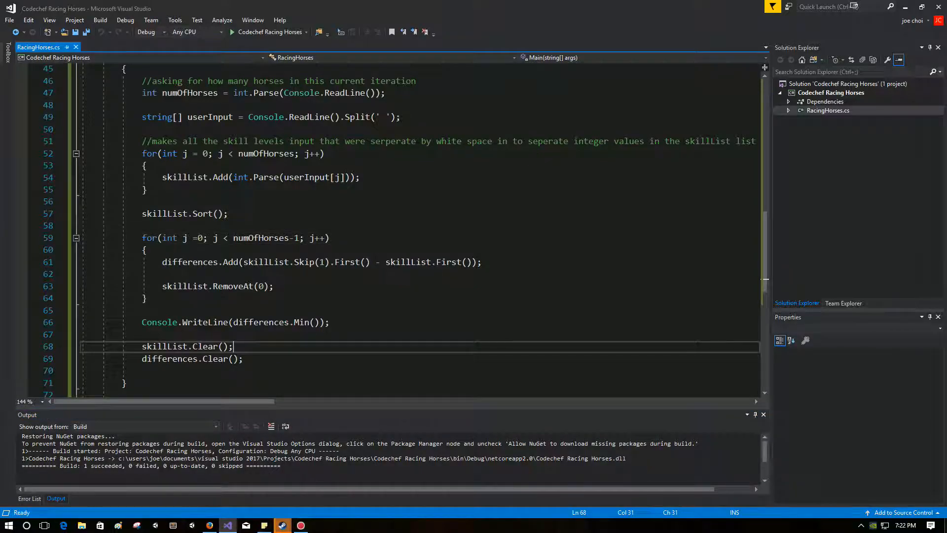
scroll(415, 223, "down", 1)
key("Down")
key("Down")
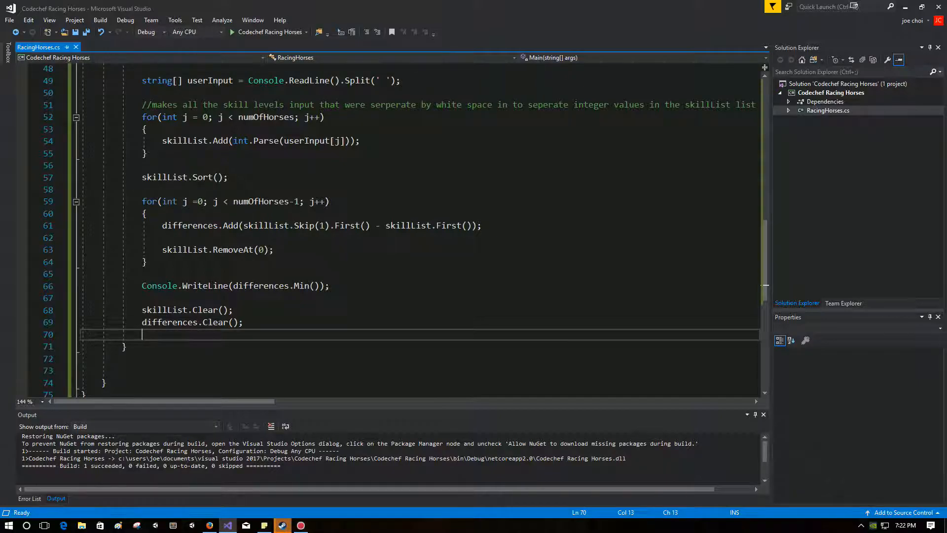
scroll(414, 222, "up", 1)
scroll(414, 222, "down", 1)
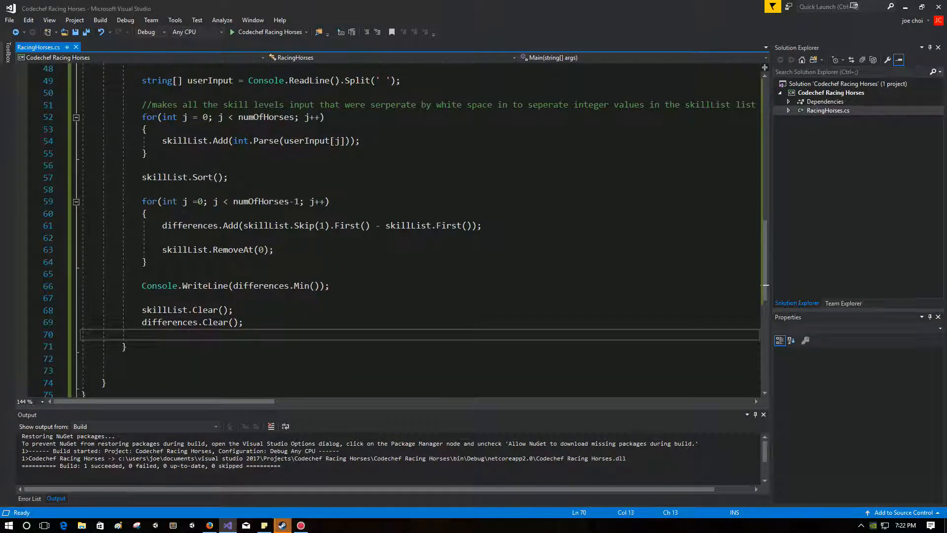